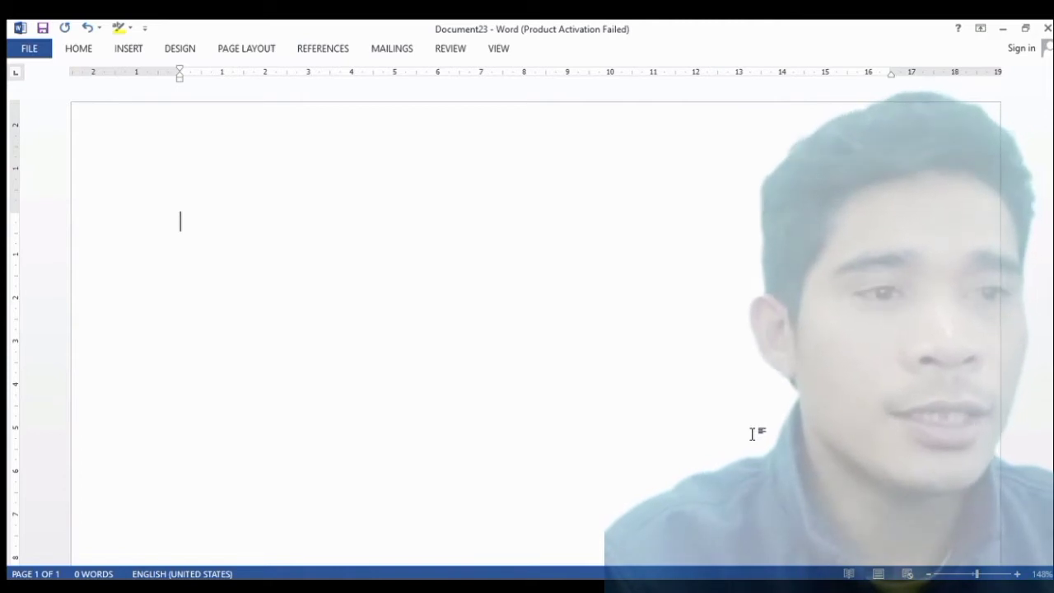
Insert the prepared text into the blank document: the heading "Lingkungan Hidup" and the paragraph about Paus Fransiskus's 2015 encyclical Laudato Si
text(Lingkungan Hidup Tercatat pada tahun 2015, Paus Fransiskus mempromosikan ensiklik perdananya yang berjudul Laudato Si (Terpujilah Engkau), sebagai bentuk kepekaan pastoral Gereja Katolik universal terhadap semakin meningkatnya kerusakan dan ketidakdilan ekologis dunia dalam beberapa dekade terakhir. Ensiklik ini secara lantang menyuarakan keprihatinan Gereja akan semakin masifnya destruksi ekologis sebagai akibat dari dosa kerakusan manusia. Dalam artikel 2 Laudato Si, Paus Fransiskus menulis; "Saudari ini sekarang menjerit karena segala kerusakan yang telah kita timpahkan padanya, karena penggunaan dan penyalahgunaan kita yang tidak bertanggungjawab atas kekayaan yang telah diletakkan Allah didalamnya".)
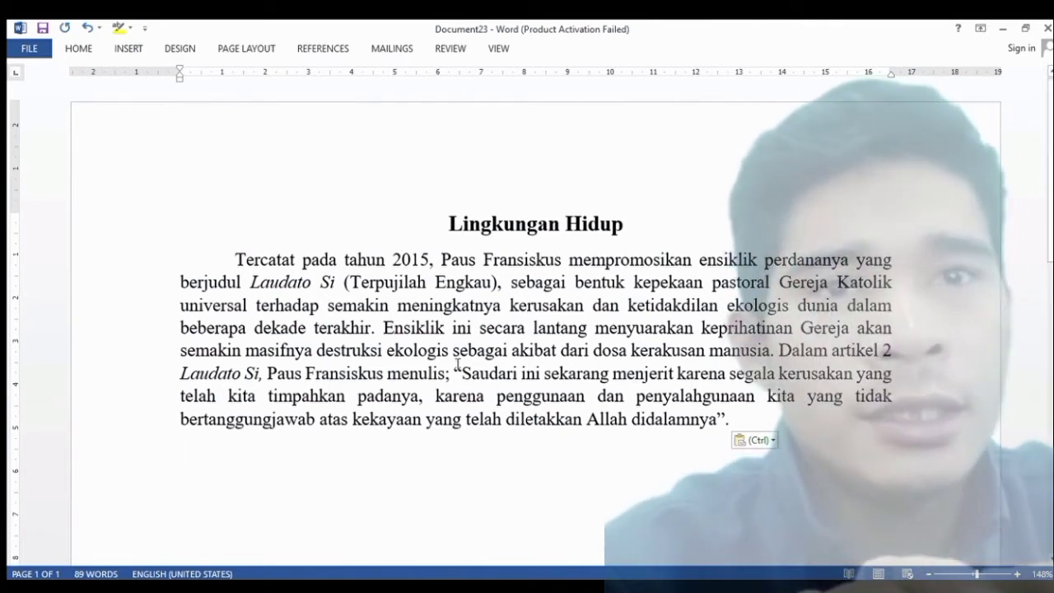
drag(235, 258, 599, 328)
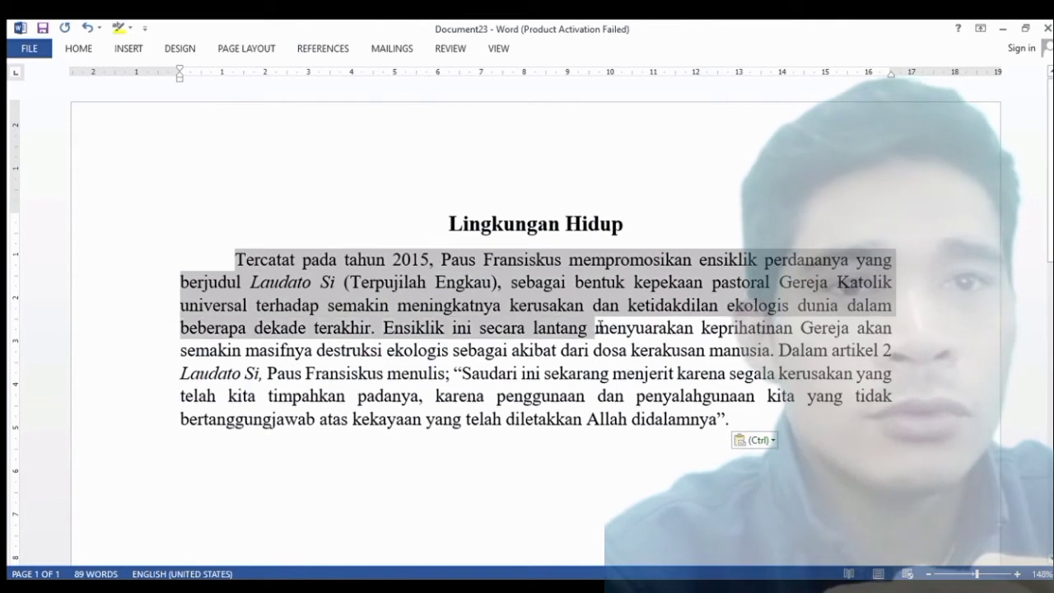
drag(496, 336, 628, 284)
click(629, 284)
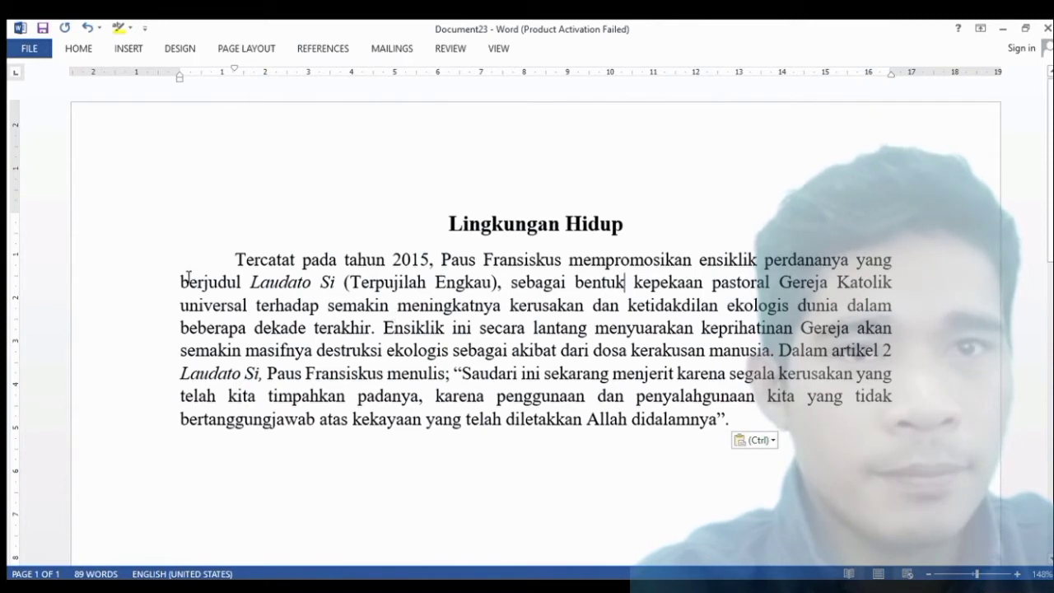
Set the line spacing of the whole body paragraph below the heading to 1.5 lines
drag(234, 261, 319, 305)
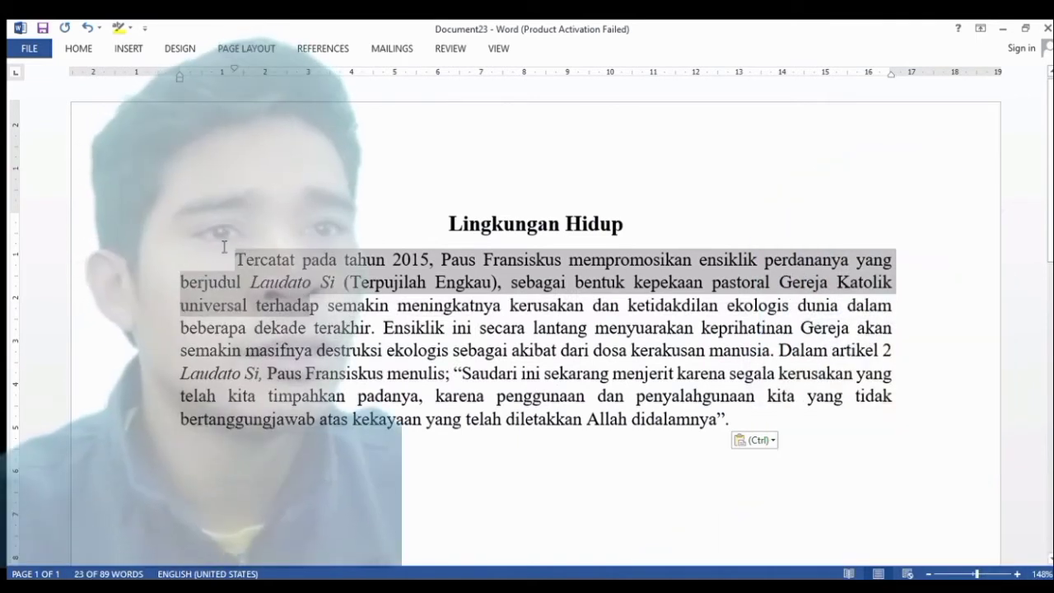
click(234, 261)
drag(234, 261, 720, 423)
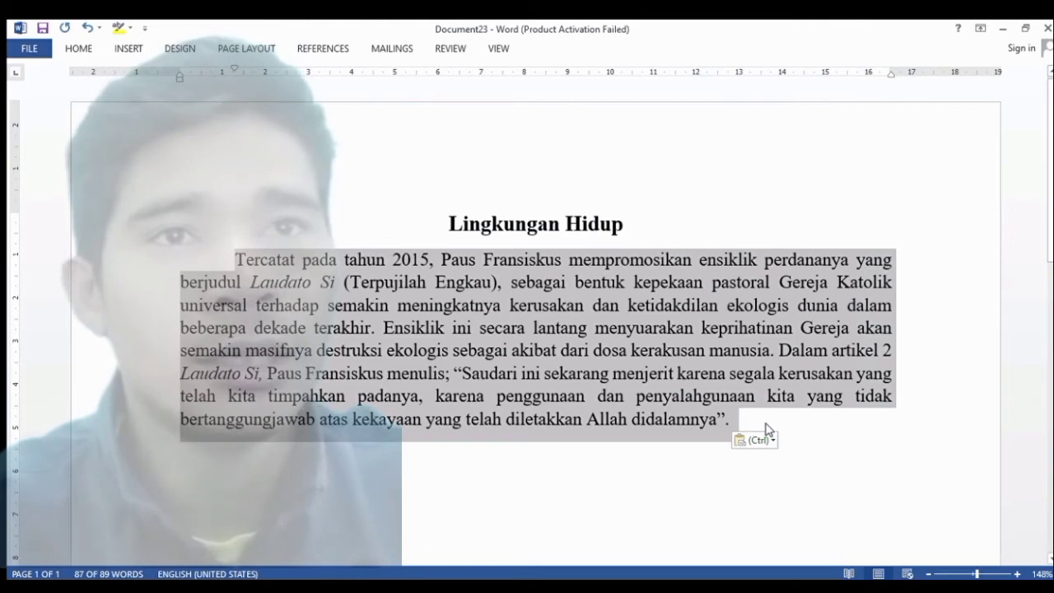
key(ctrl+5)
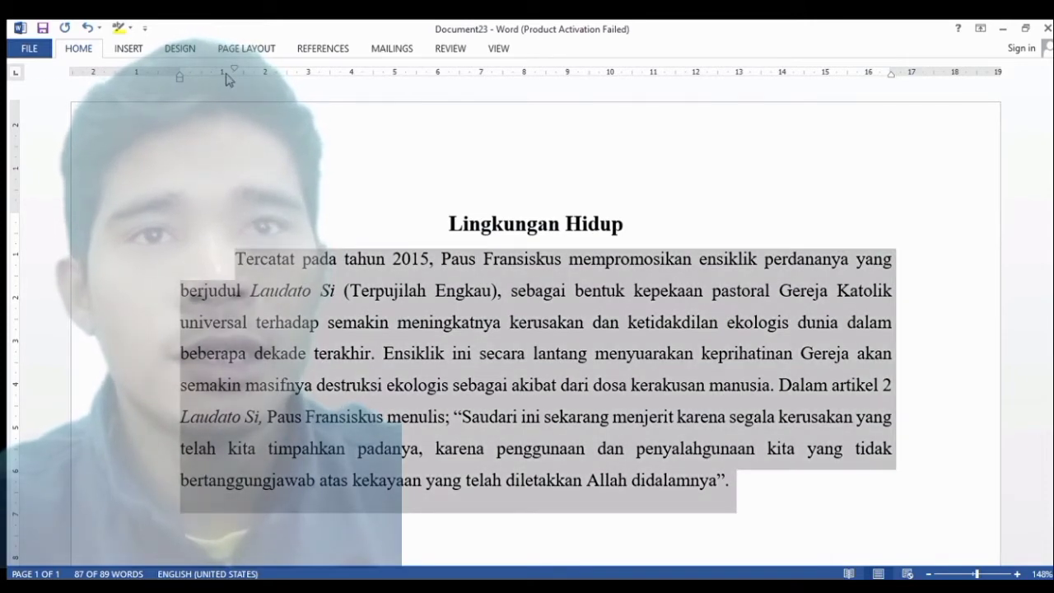
click(210, 150)
key(ctrl+shift+End)
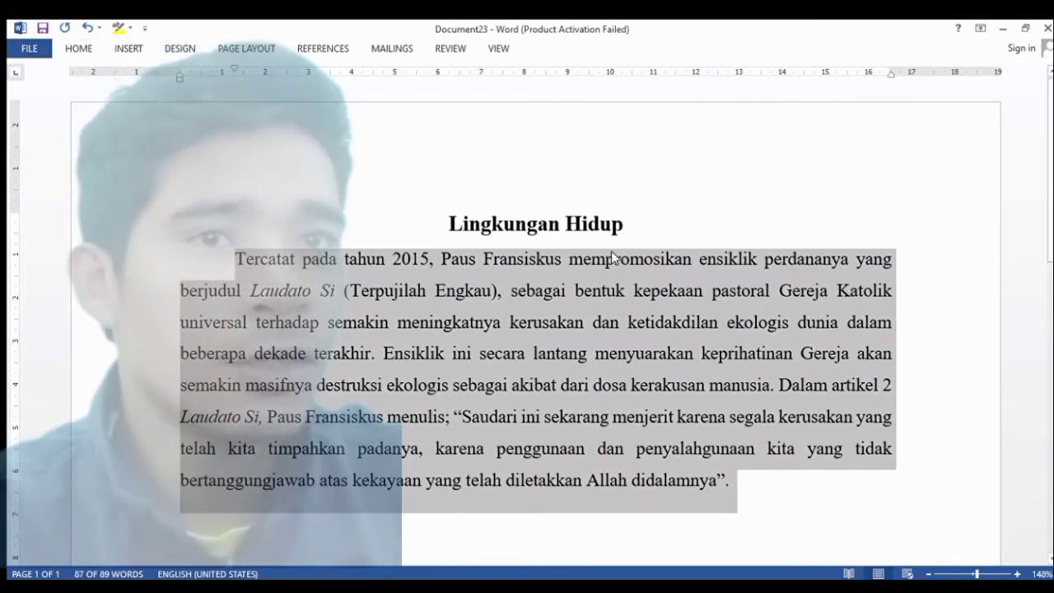
Turn the bold formatting of the heading "Lingkungan Hidup" off and back on
drag(621, 226, 447, 228)
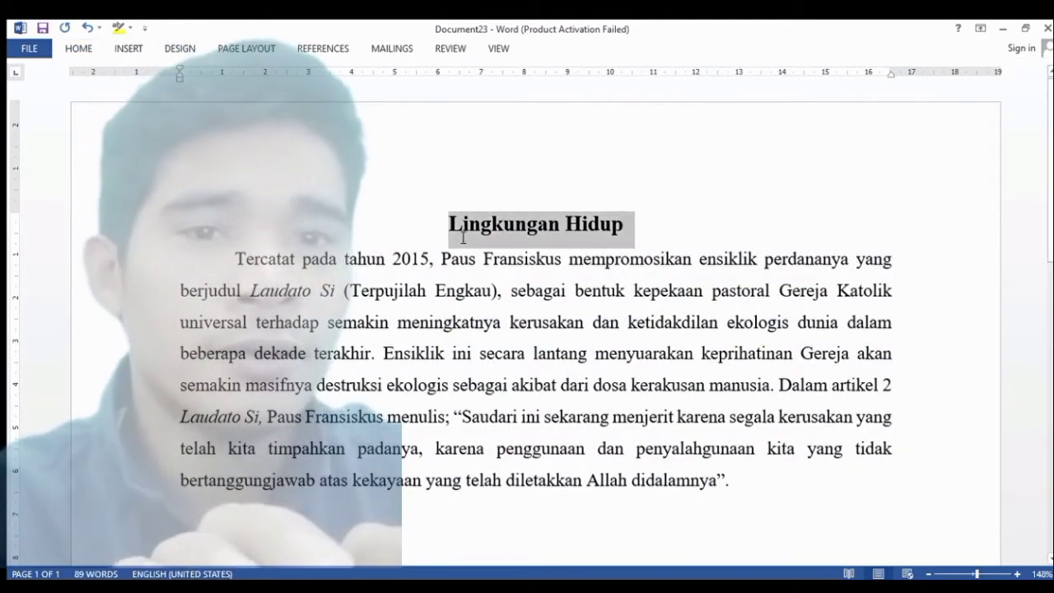
key(ctrl+b)
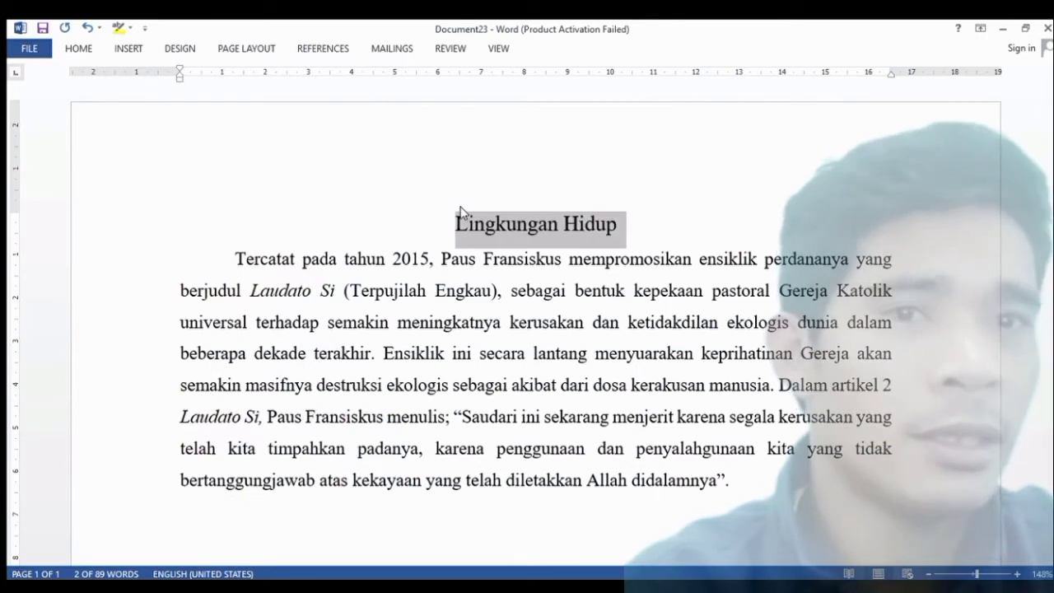
key(ctrl+b)
click(648, 387)
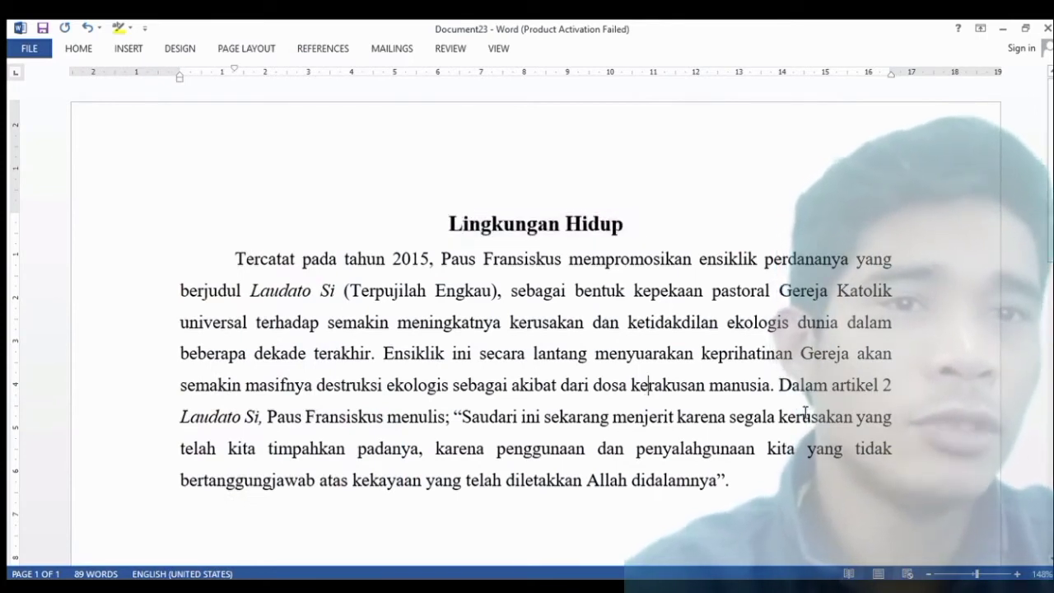
Add a footnote after the paragraph's closing quotation, citing Laudato Si, Cetakan II (Jakarta: Departemen Dokumentasi dan Penerangan KWI, 2016), Artikel 2, p. 7
drag(456, 417, 739, 489)
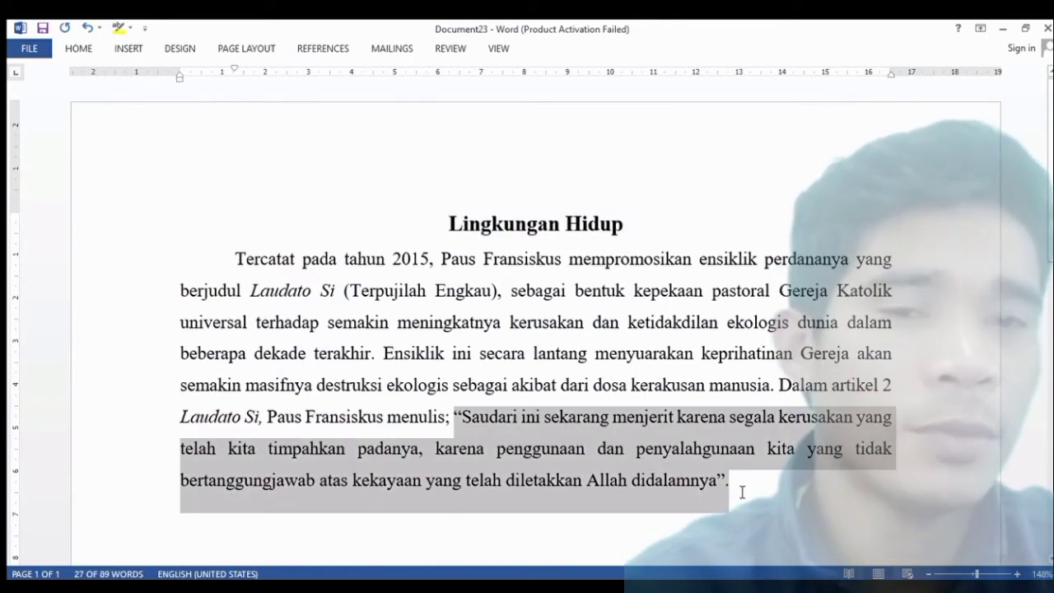
click(741, 492)
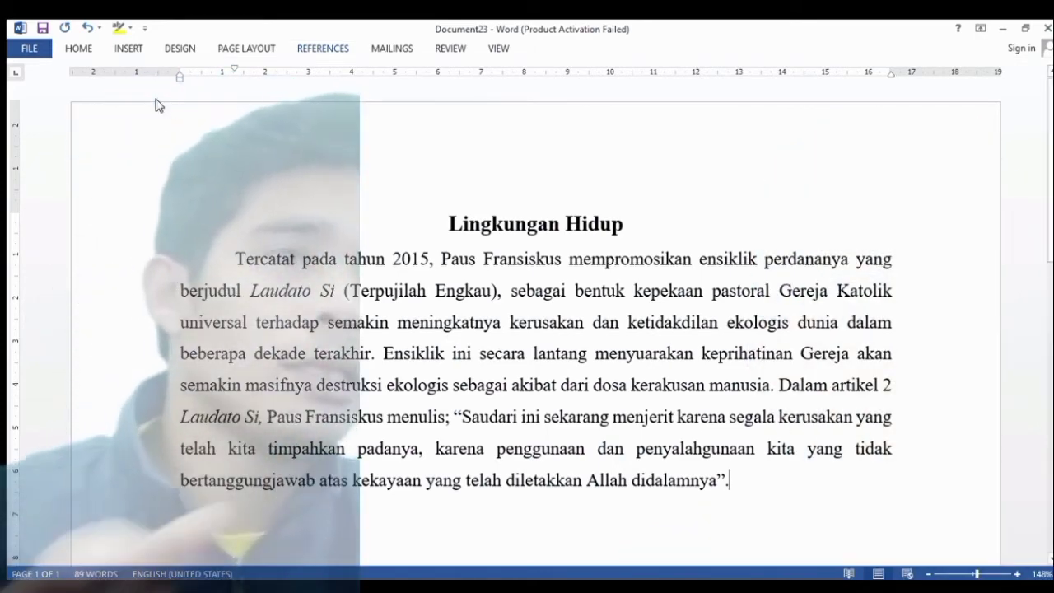
key(ctrl+alt+f)
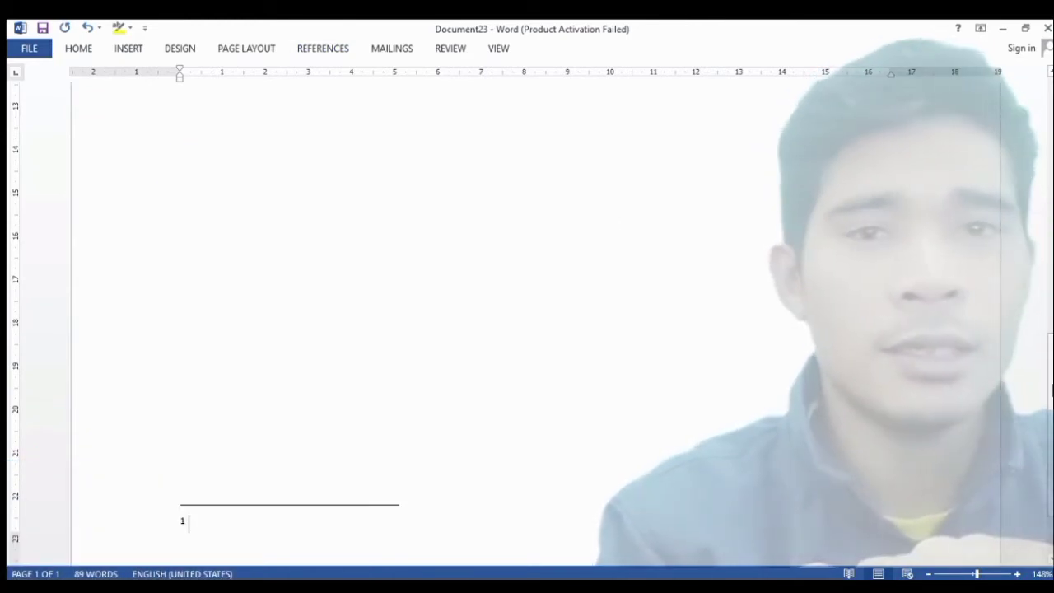
drag(1053, 392, 1052, 463)
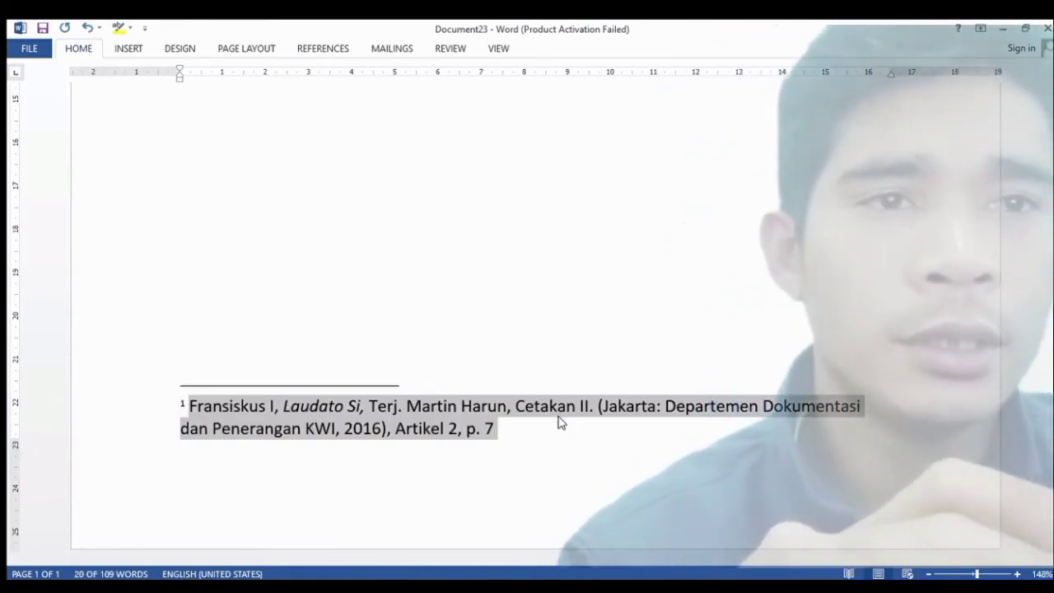
click(542, 434)
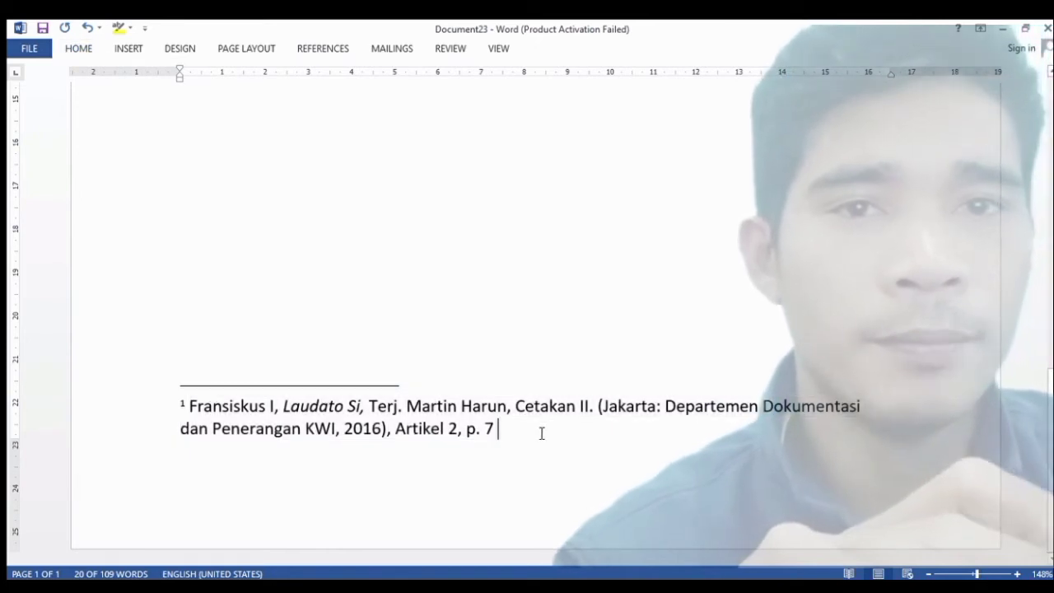
Toggle the italic formatting of the title "Laudato Si" in the footnote off and back on
drag(188, 405, 260, 416)
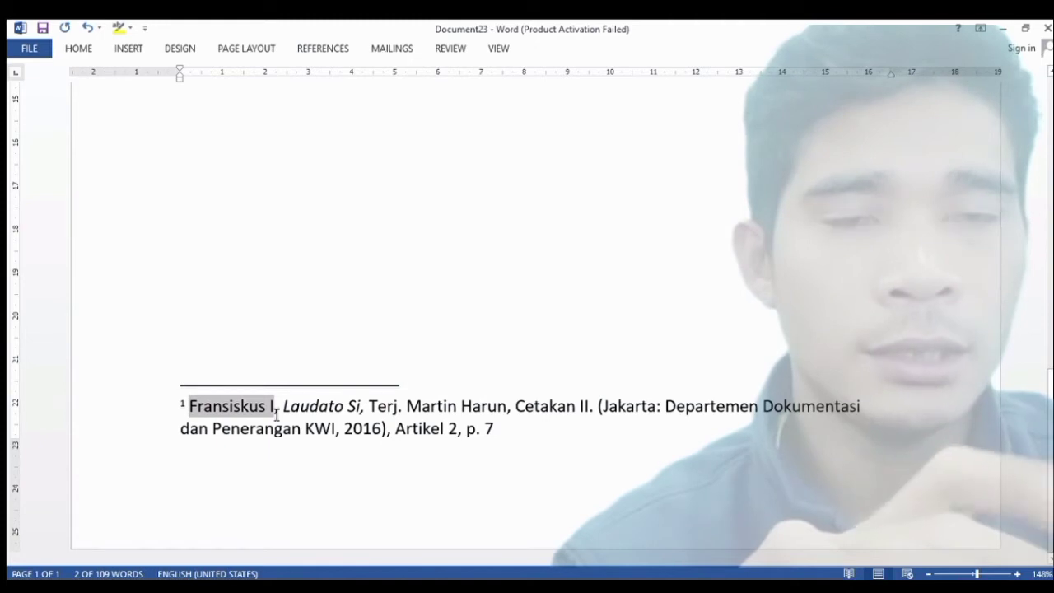
drag(284, 408, 373, 416)
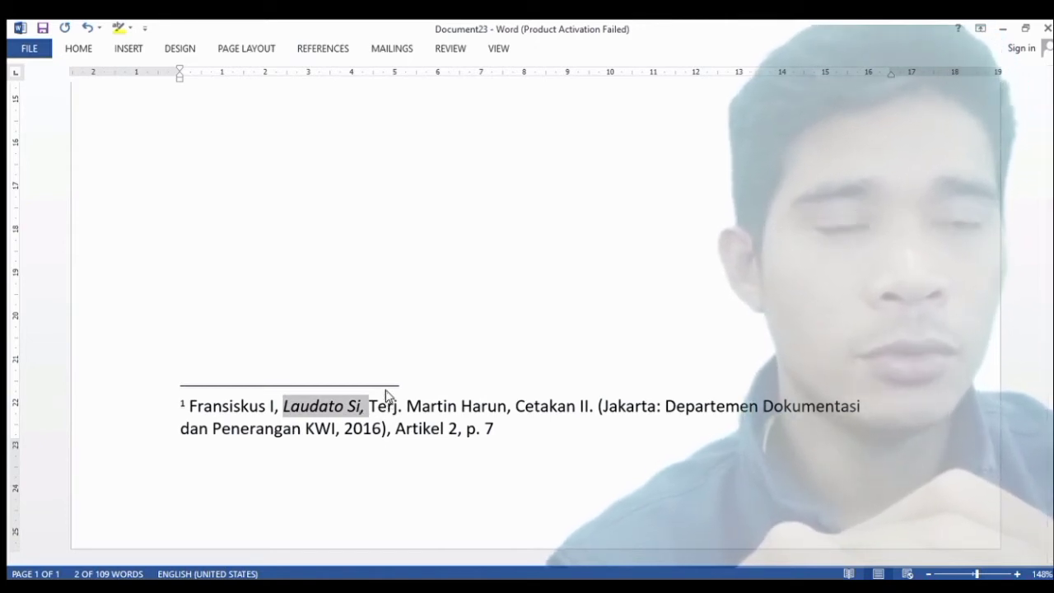
key(ctrl+i)
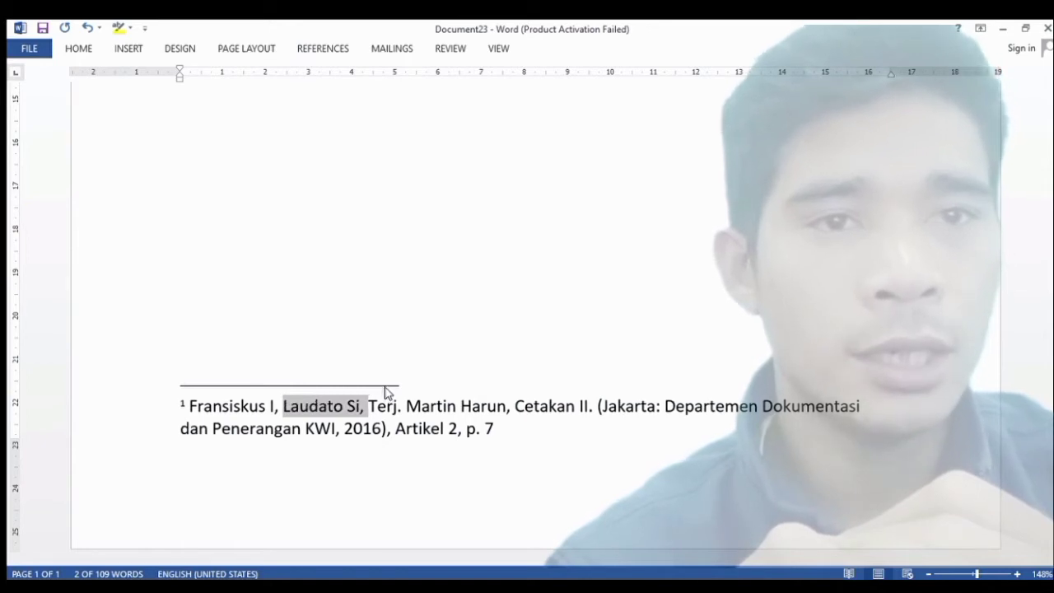
key(ctrl+i)
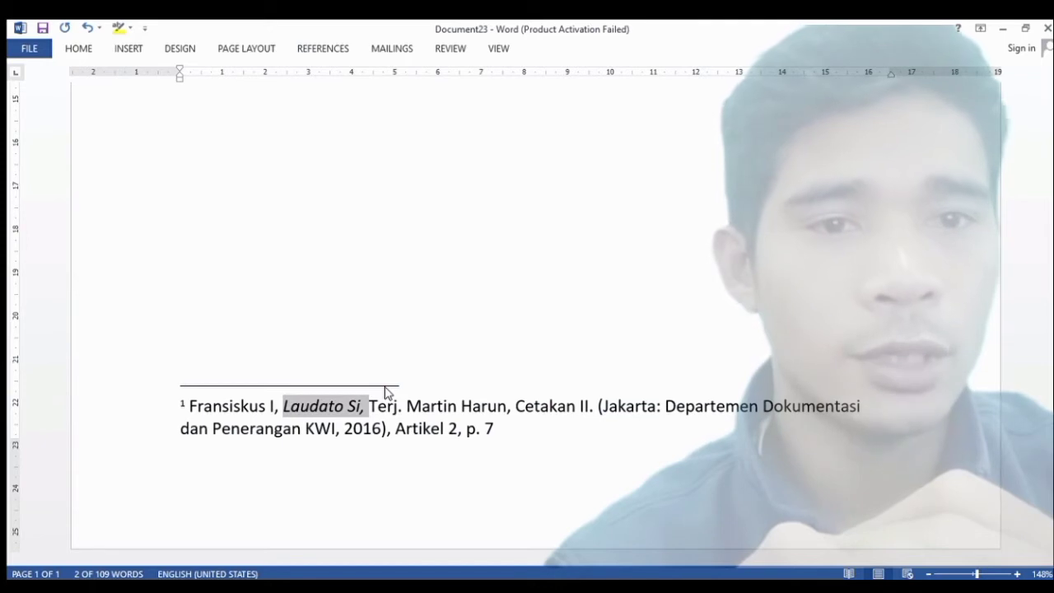
key(ctrl+i)
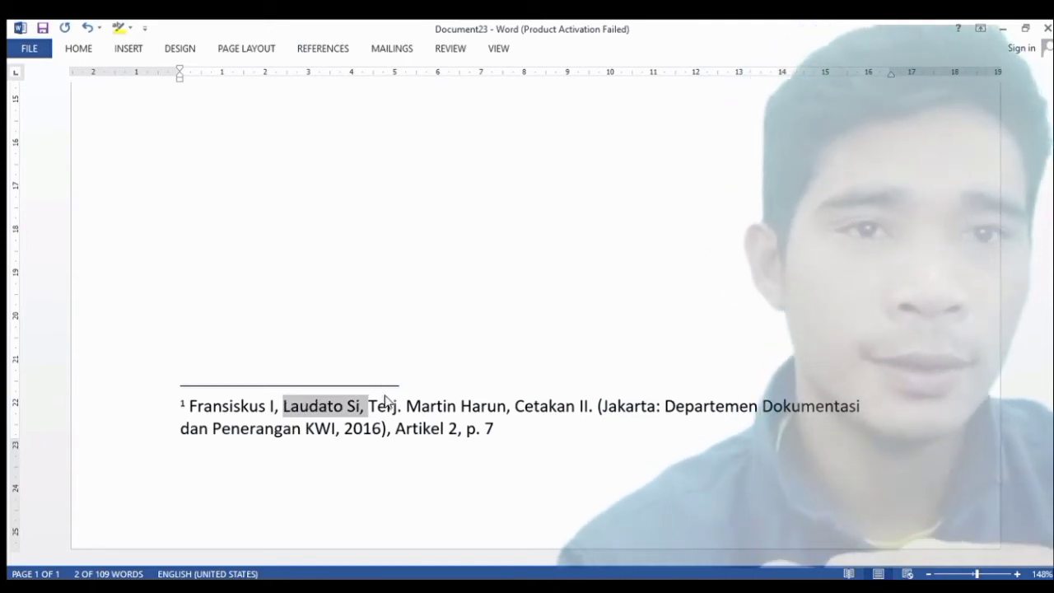
key(ctrl+i)
click(396, 429)
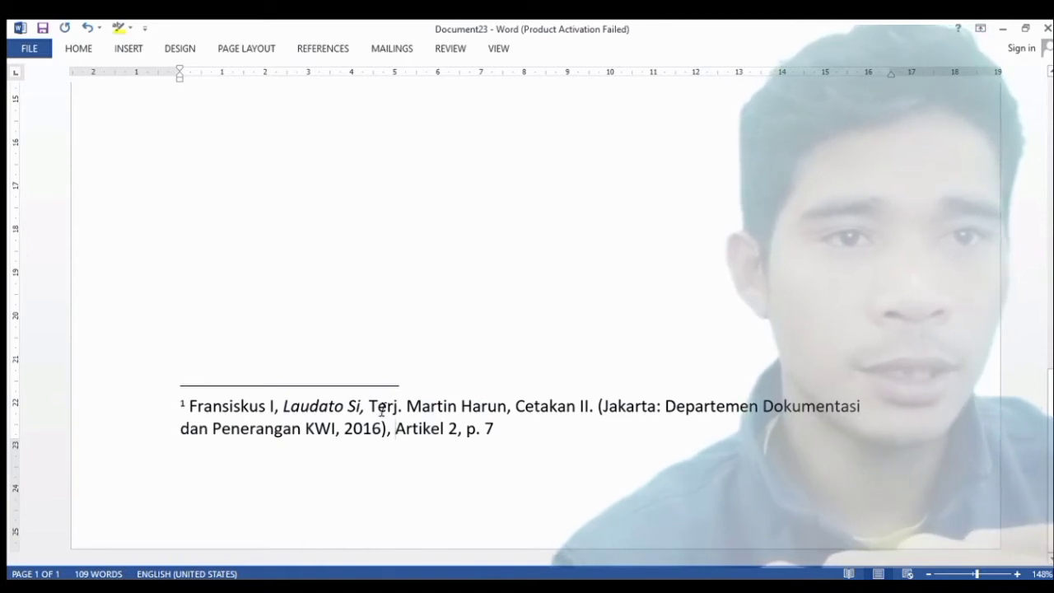
Examine the footnote's citation elements one by one: translator, edition, city, publisher, year and article number
drag(369, 408, 493, 418)
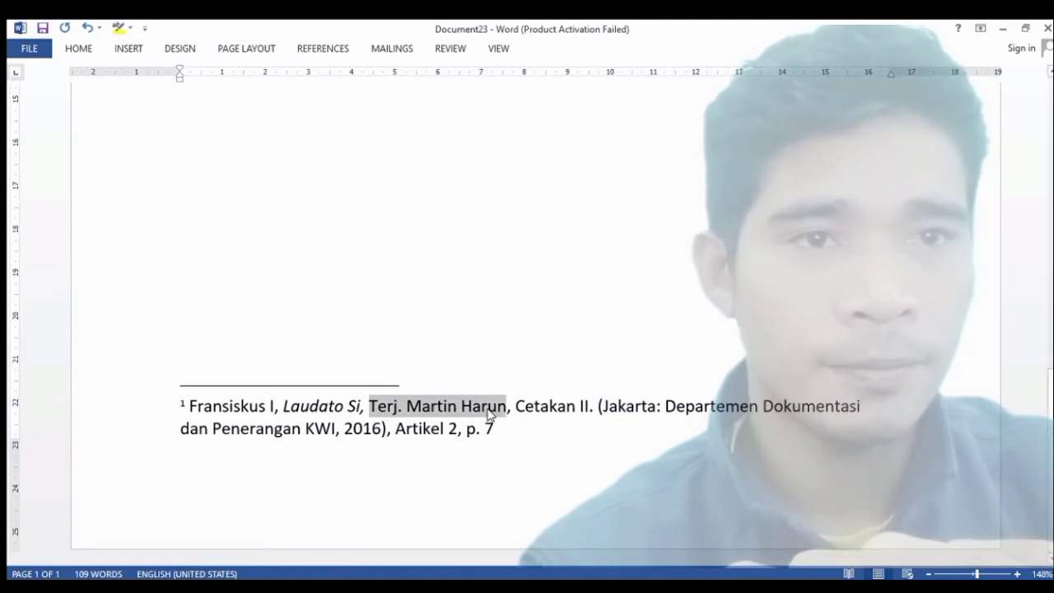
click(511, 416)
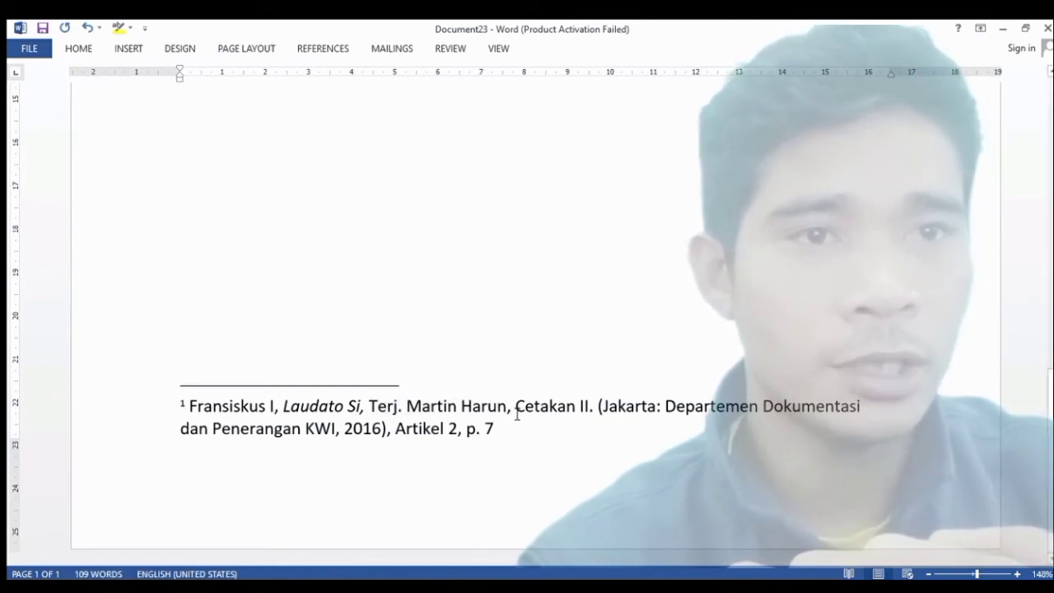
click(590, 416)
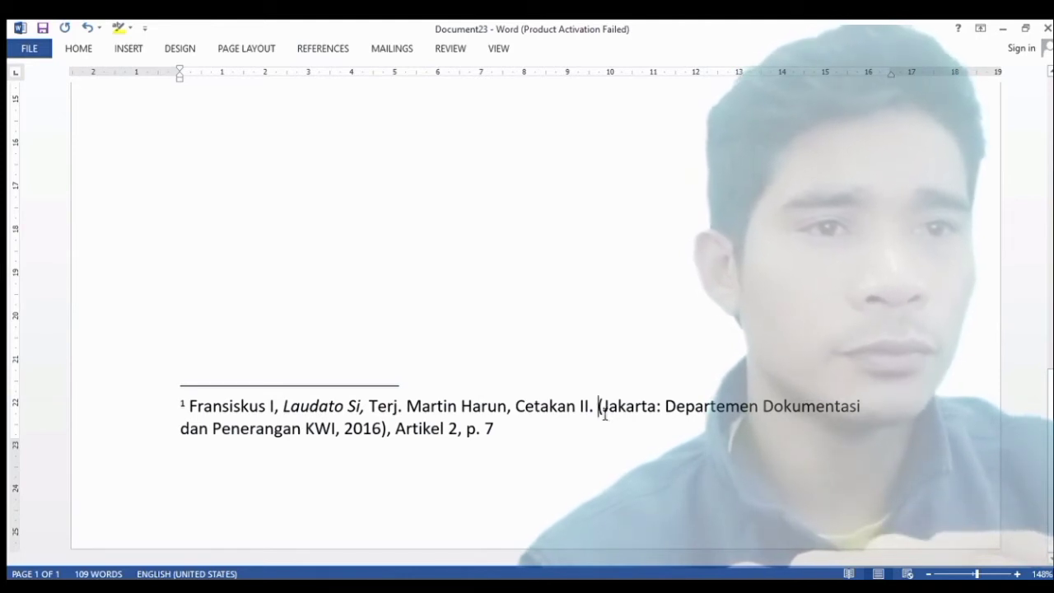
drag(618, 414, 656, 420)
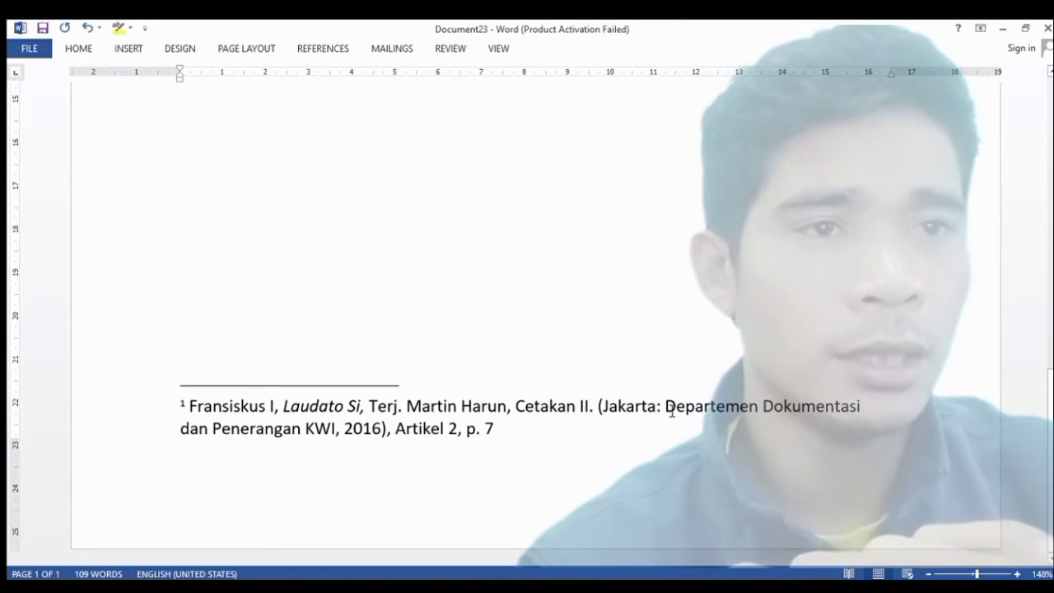
drag(667, 407, 758, 453)
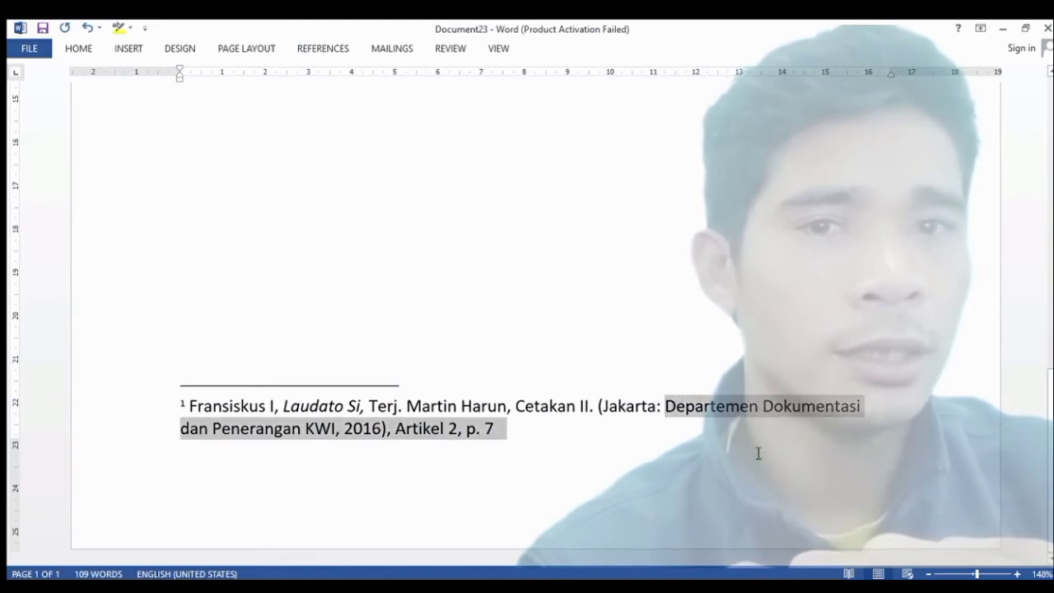
drag(550, 431, 339, 426)
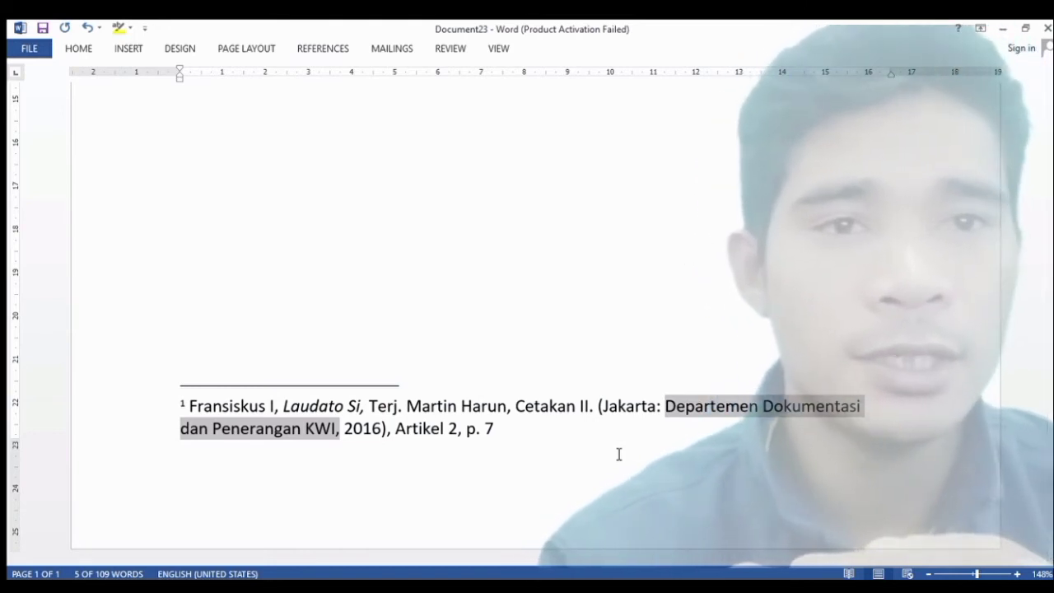
click(355, 441)
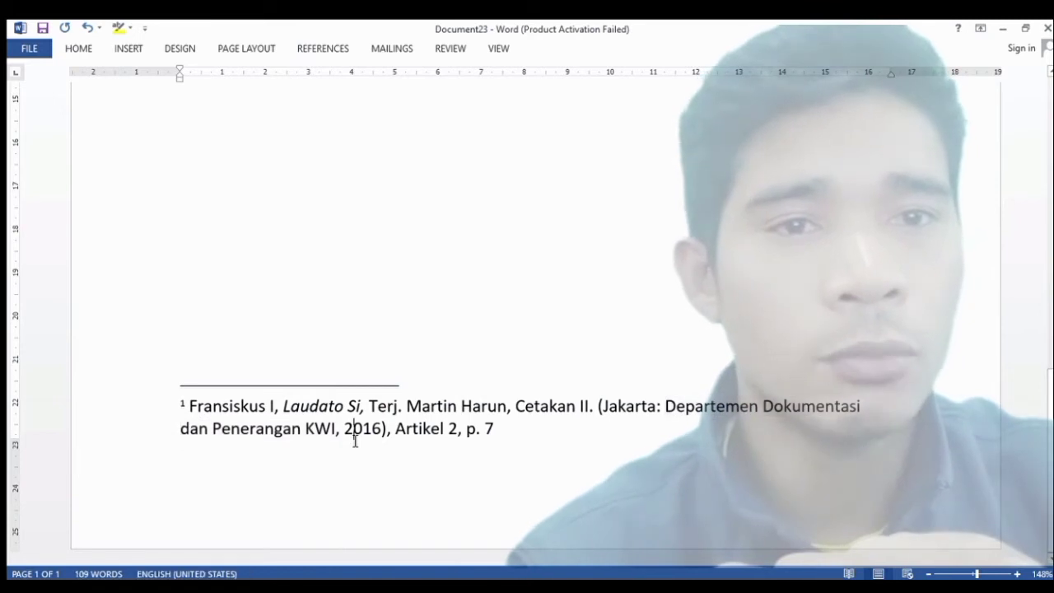
drag(350, 437, 382, 435)
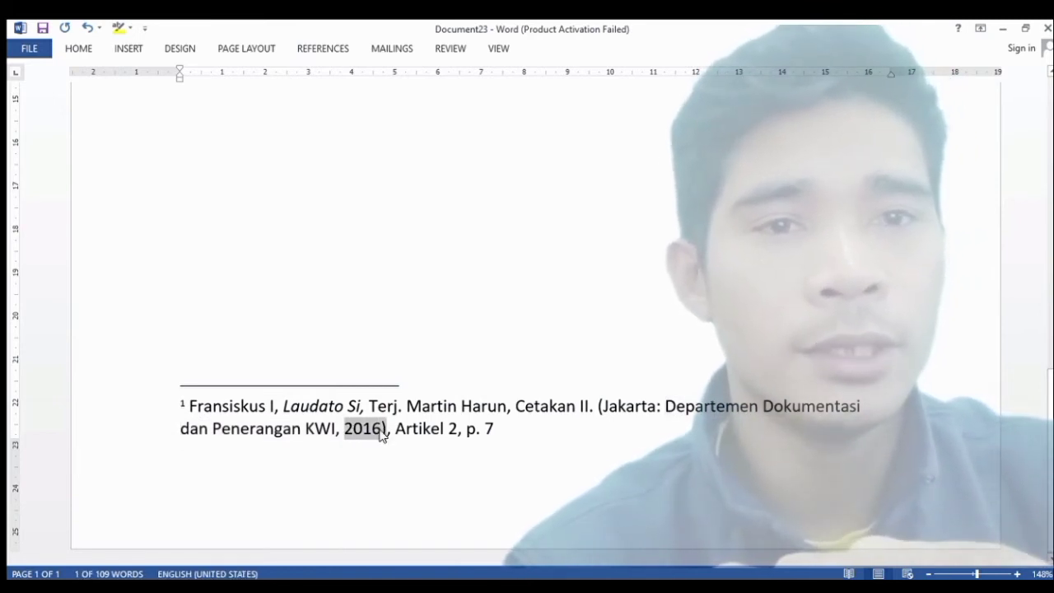
click(381, 435)
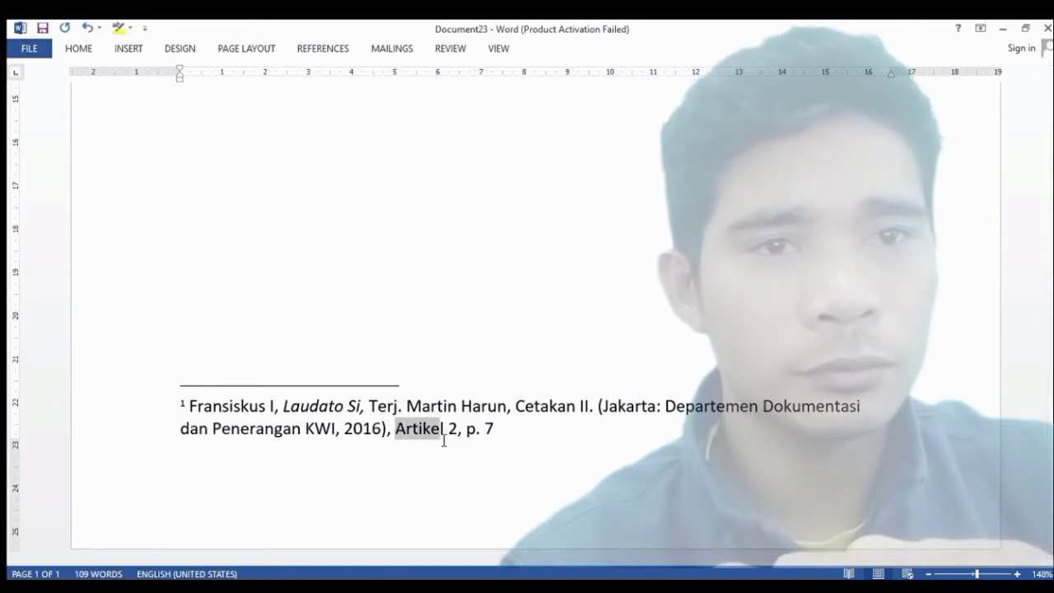
drag(443, 441, 445, 441)
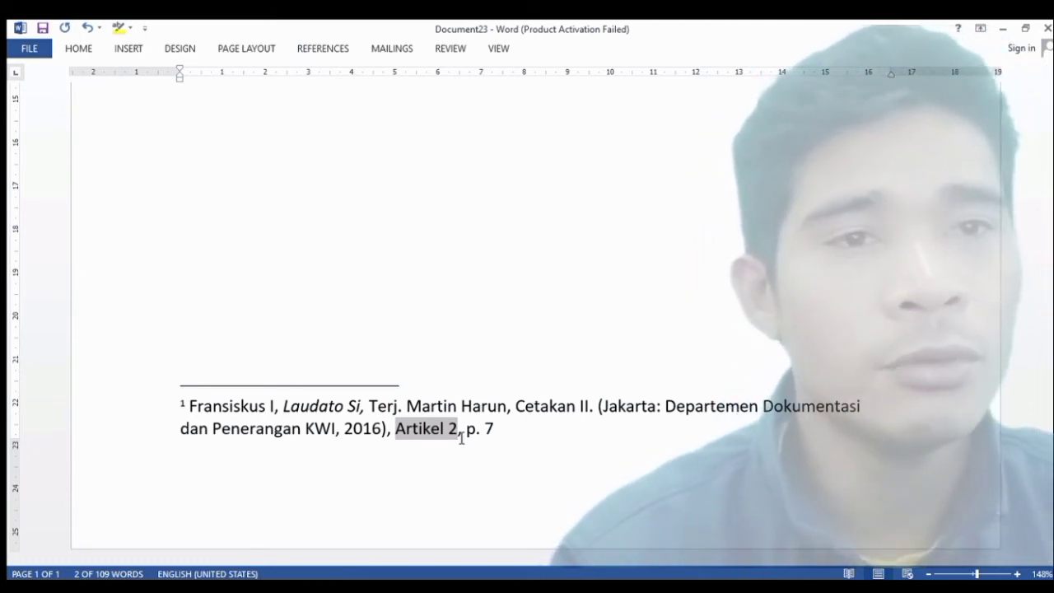
Replace the page abbreviation "p" at the end of the footnote with "hal"
click(485, 433)
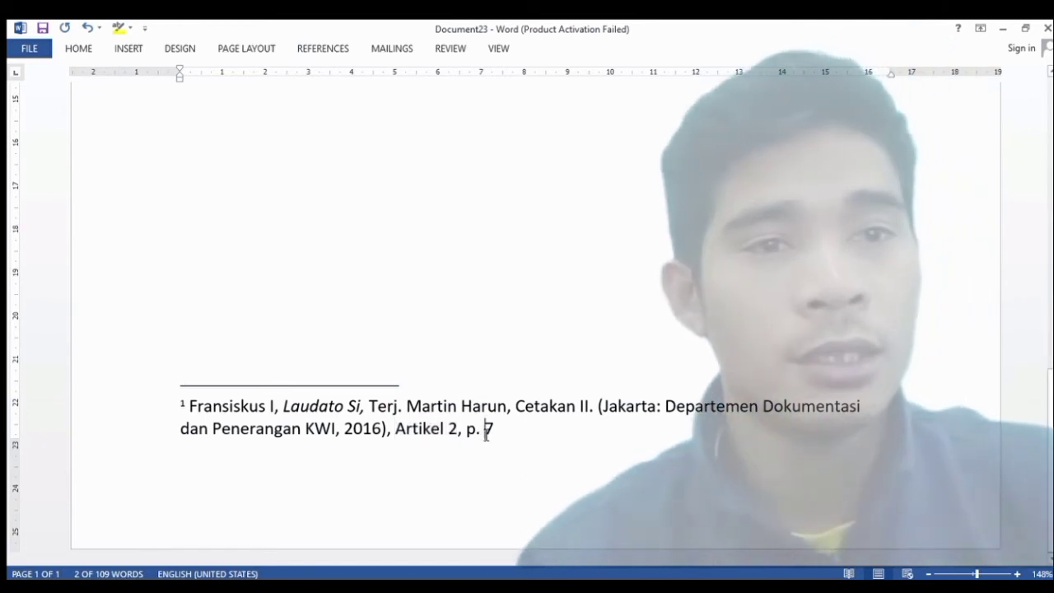
click(476, 435)
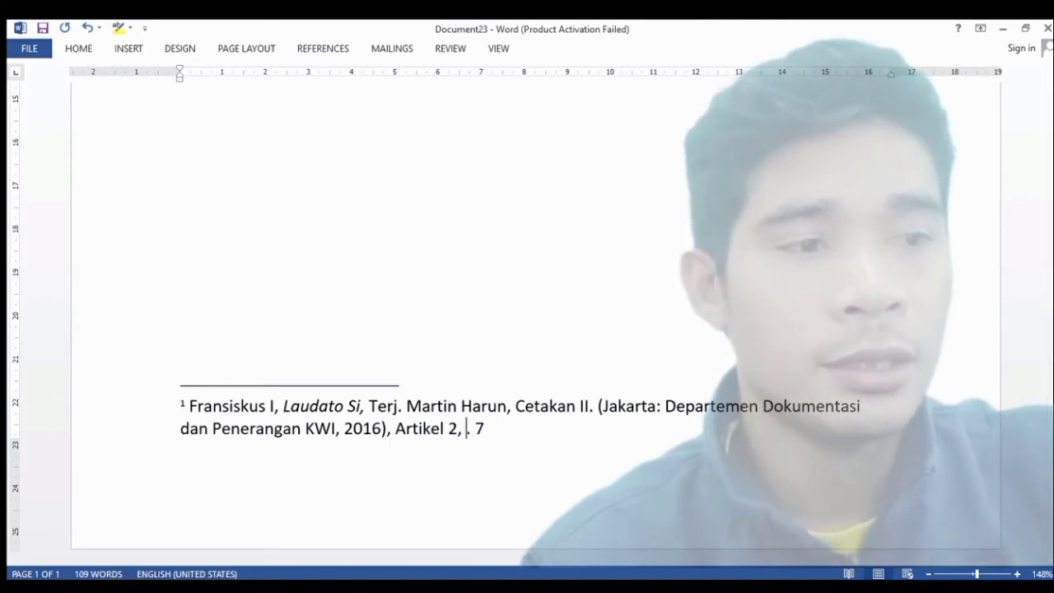
text(hal)
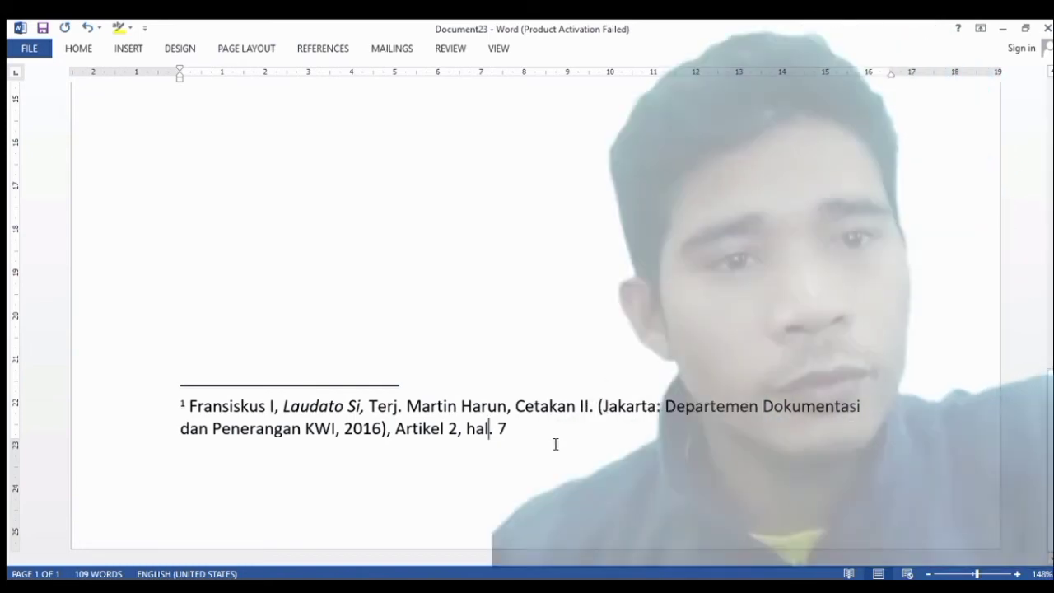
click(556, 445)
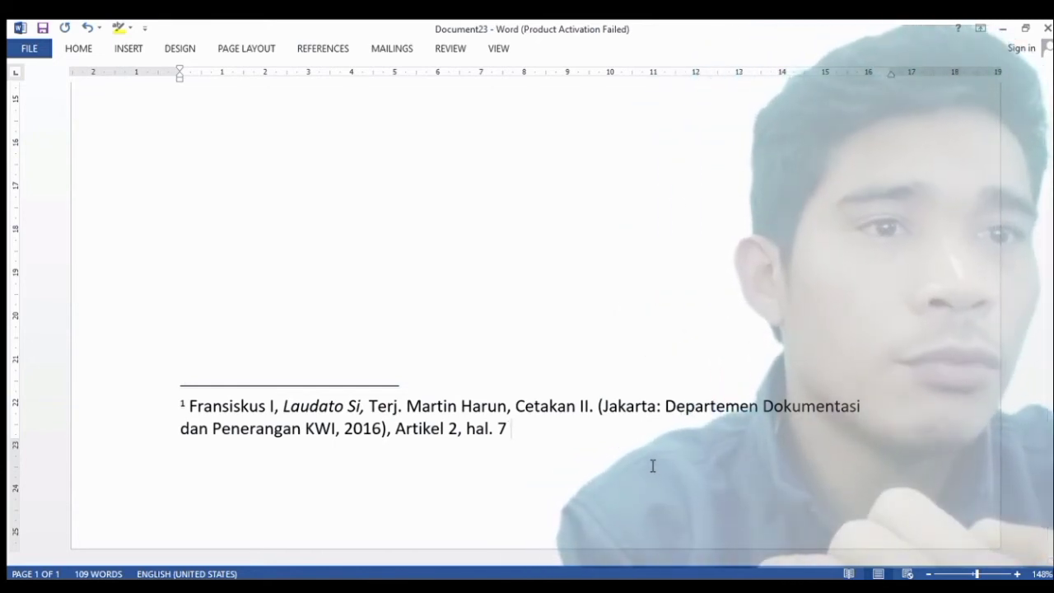
Continue the paragraph after the first footnote mark with the passage from "Oleh karena itulah" to "Gereja senantiasa berjuang melawan arogansi pertambangan"
scroll(700, 469, up, 15)
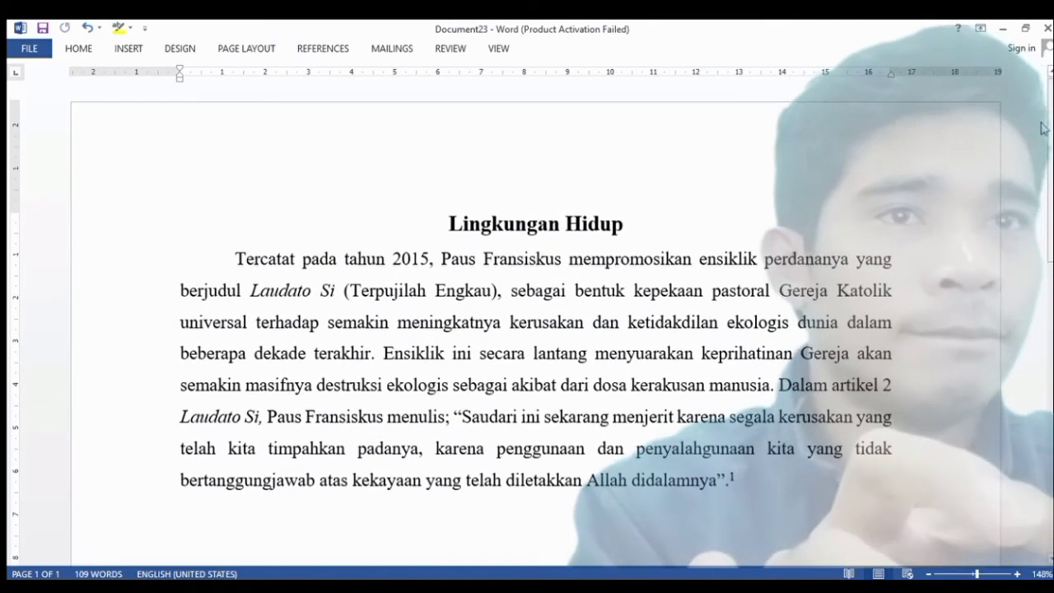
click(789, 477)
text(Oleh karena itulah, seperti halnya daerah-daerah lain di NTT, investasi pertambangan di wilayah Manggarai raya tak pernah sepi dari penolakan masyarakat. Gereja Keuskupan Ruteng tak berpaling dari peristiwa tersebut, Gereja senantiasa berjuang melawan arogansi pertambangan)
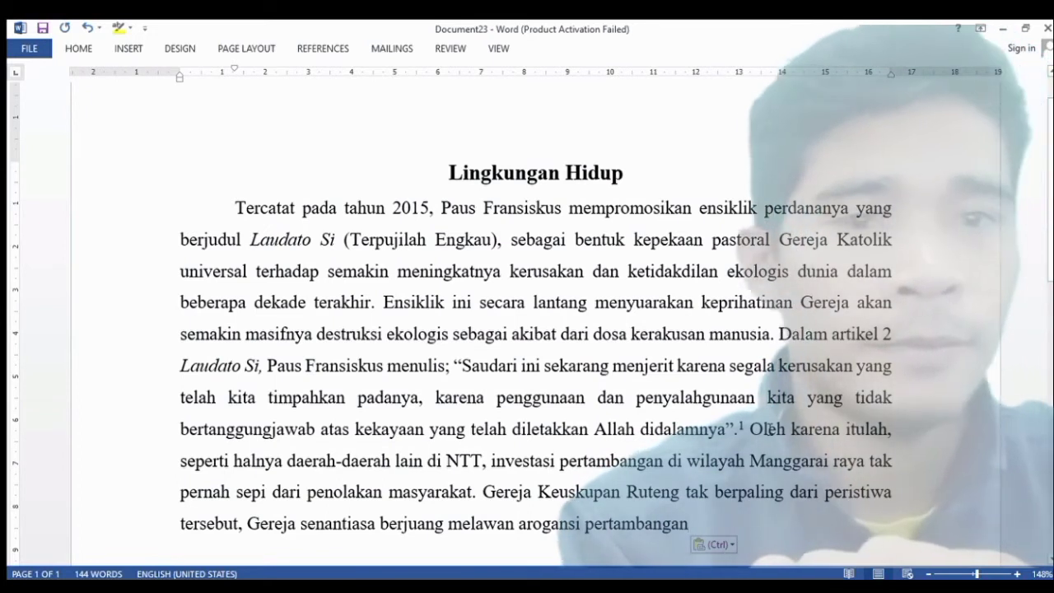
Review the added passage on mining in Manggarai and its closing clause beginning "Gereja senantiasa berjuang"
drag(751, 433, 923, 504)
click(724, 462)
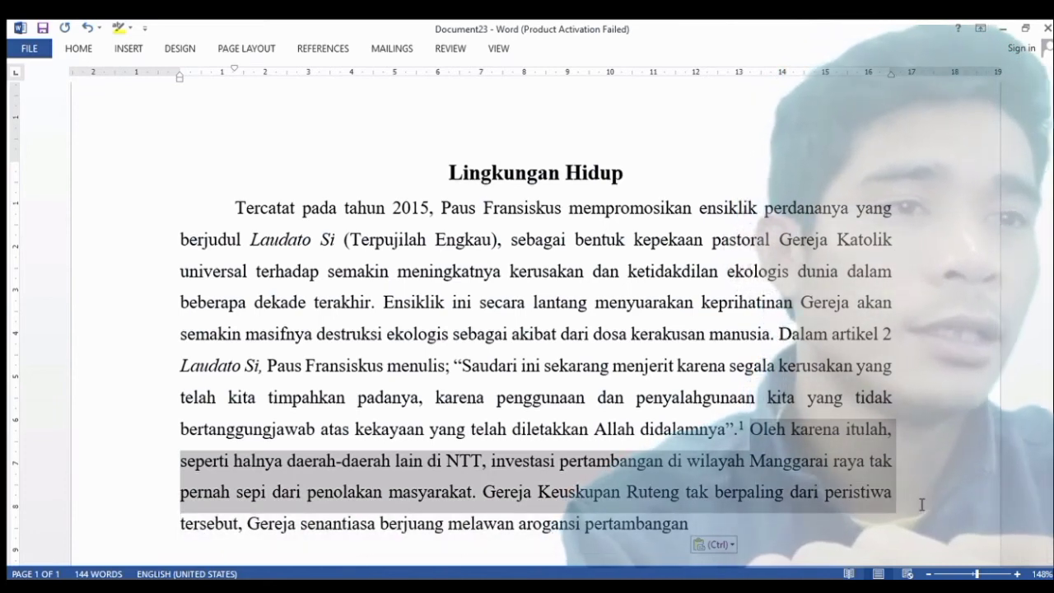
drag(1028, 379, 1028, 379)
scroll(399, 268, down, 3)
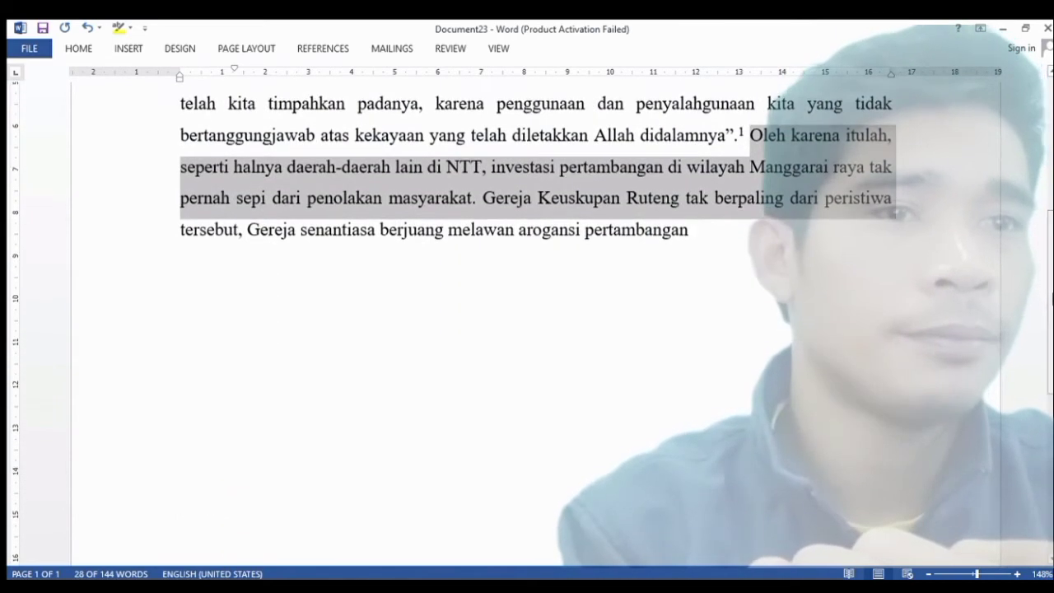
click(323, 229)
drag(247, 239, 686, 245)
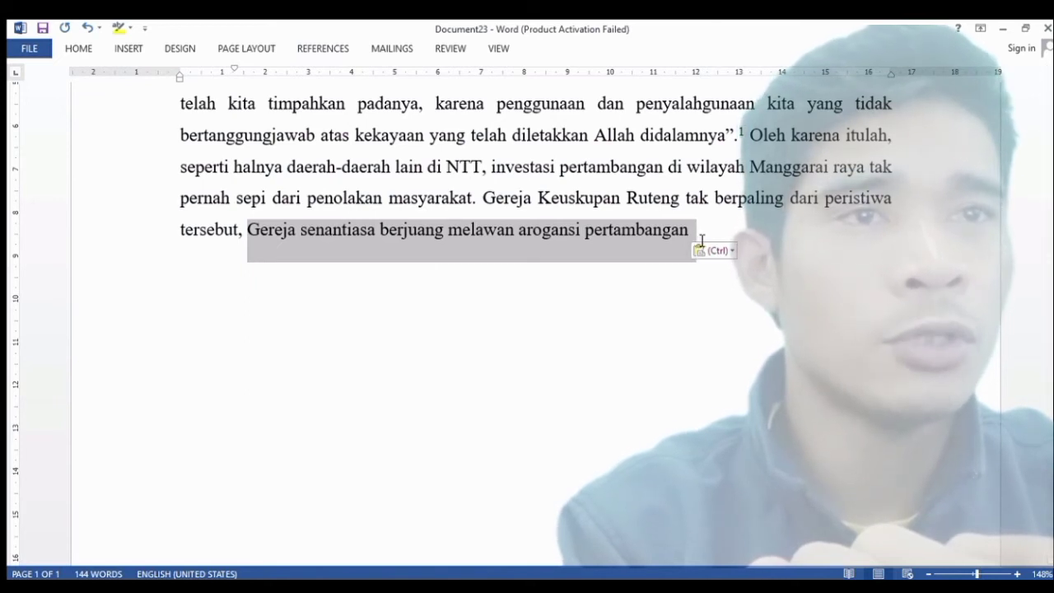
Add a footnote after "arogansi pertambangan" with the author's name, italic title Mengapa Gereja (Harus!) Tolak Tambang, and (Maumere: Ledalero, 2015), hal. 256
click(698, 234)
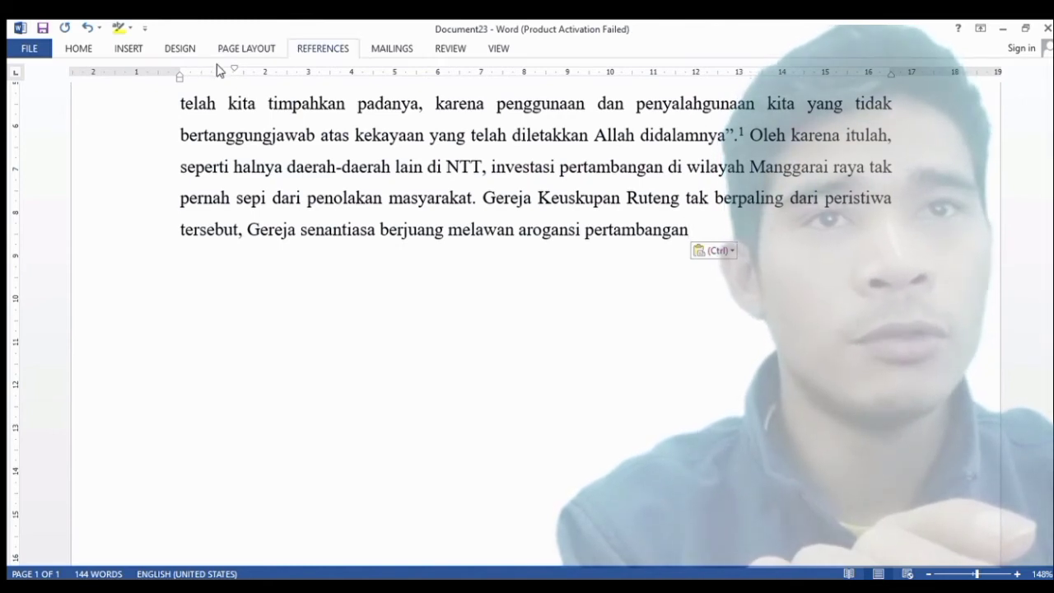
key(ctrl+alt+f)
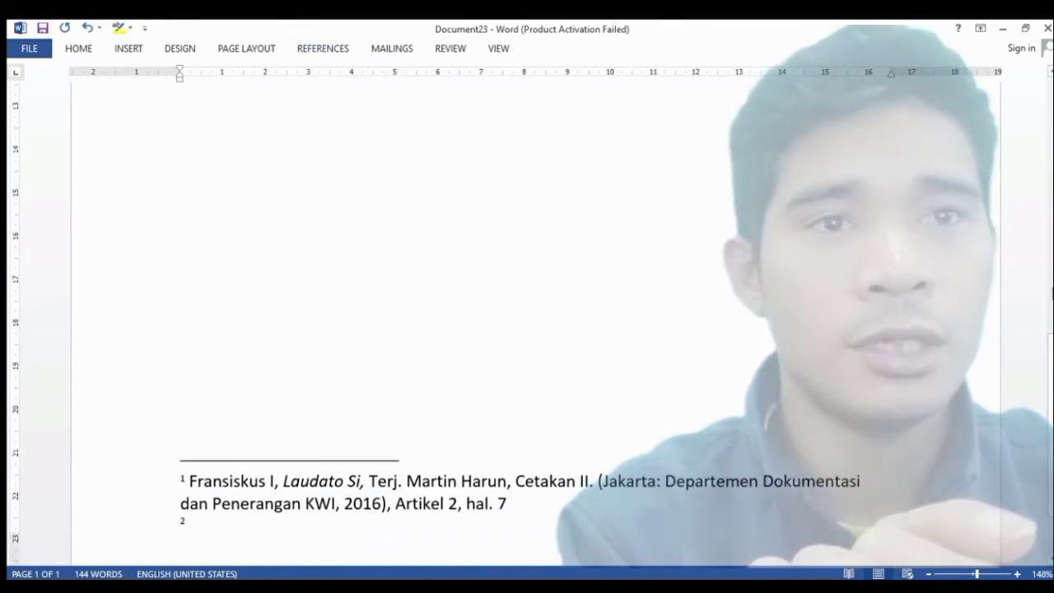
scroll(527, 313, down, 2)
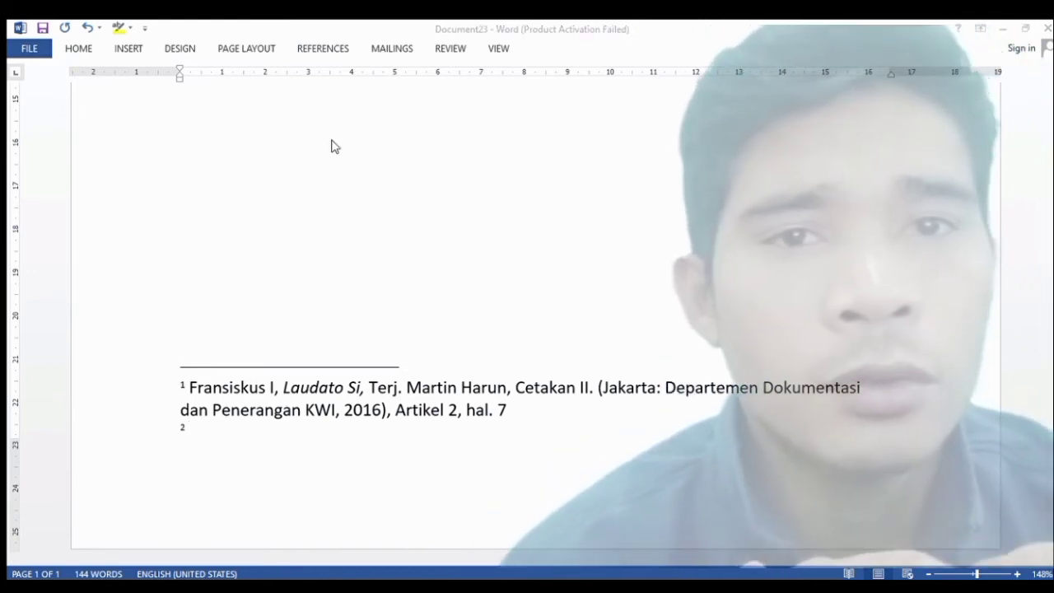
click(551, 468)
text(Benny Denar, Mengapa Gereja (Harus!) Tolak Tambang, (Maumere: Ledalero, 2015), p. 256)
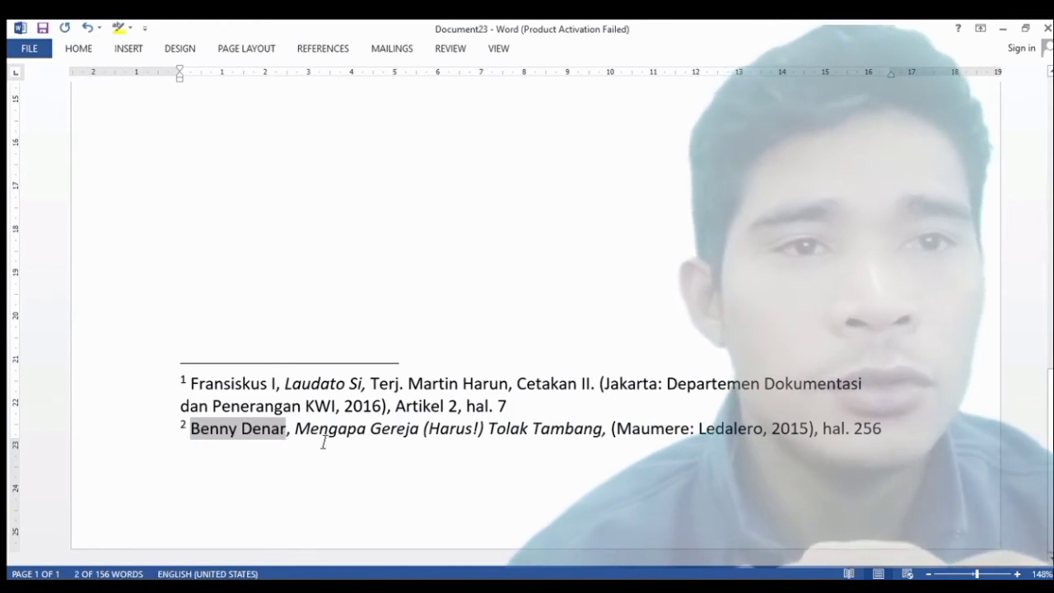
Examine the second footnote's citation elements in order: title, city, publisher, year and page reference
click(311, 432)
drag(311, 432, 613, 449)
click(607, 448)
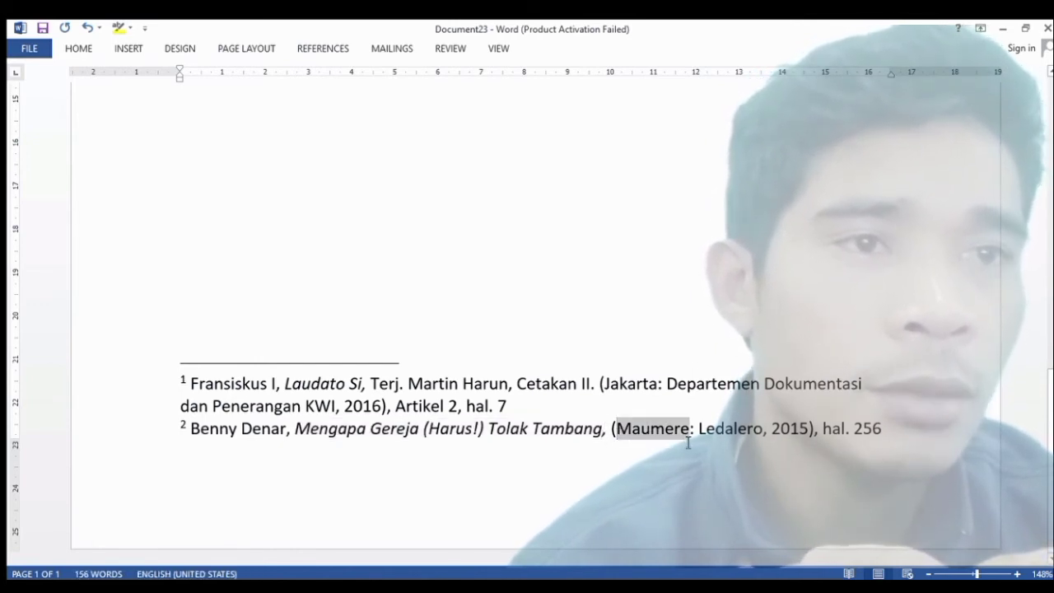
click(770, 442)
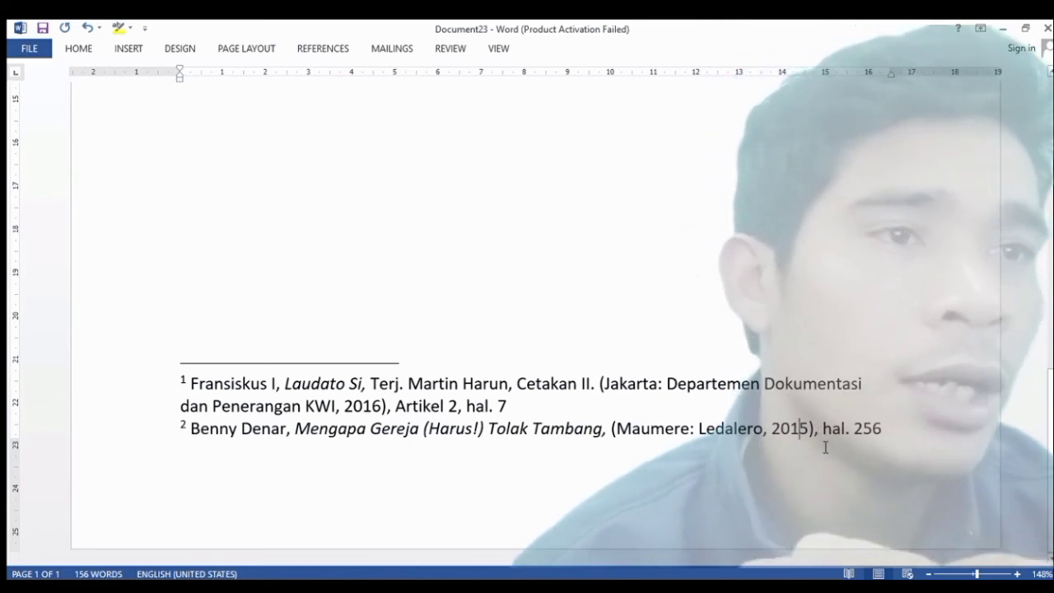
drag(824, 434, 876, 445)
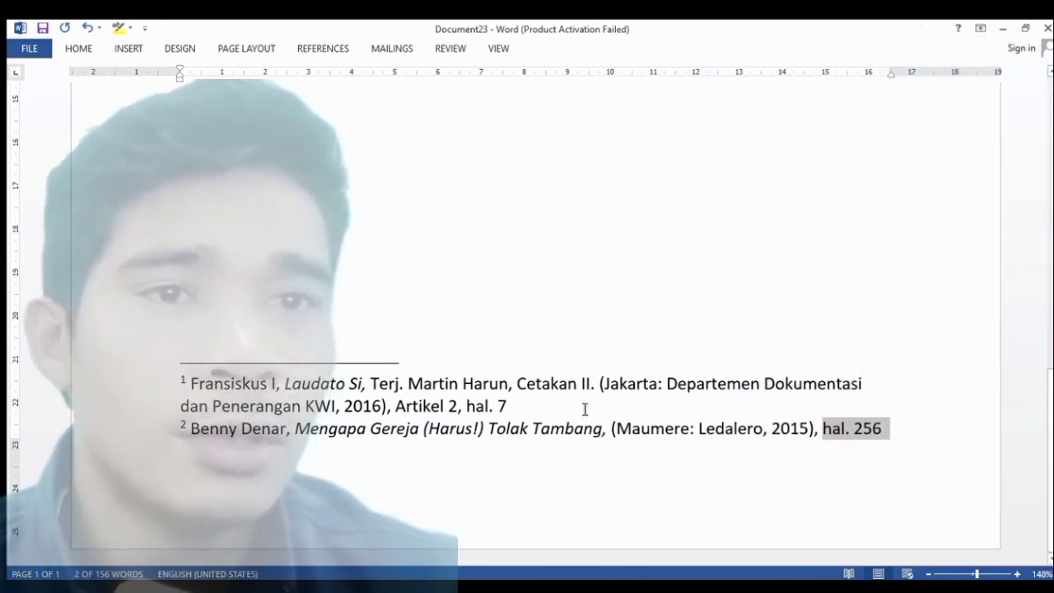
Compare the page references at the ends of the first and second footnotes
click(509, 408)
drag(508, 410, 468, 409)
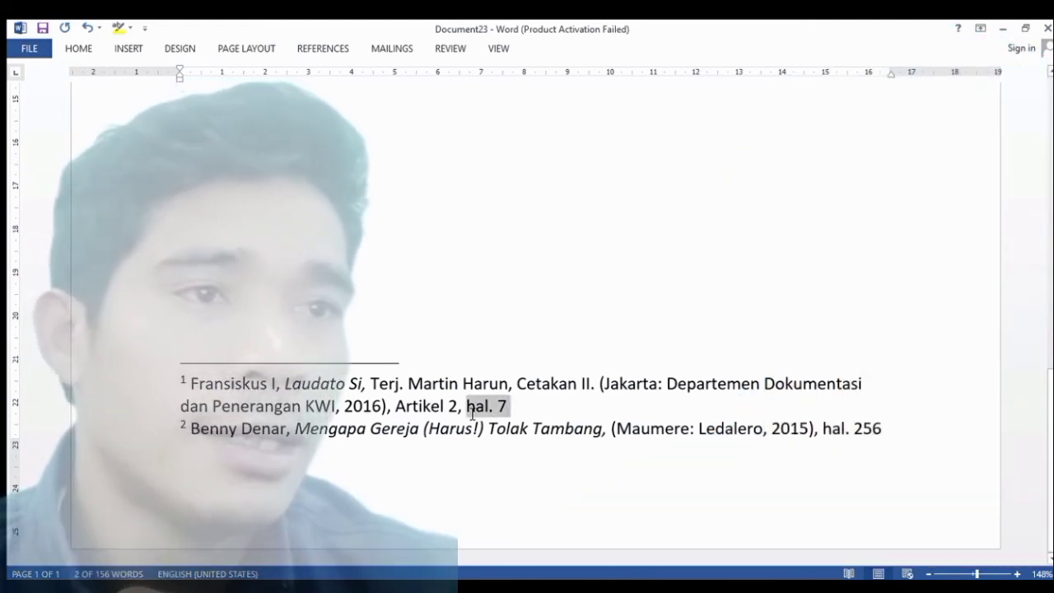
click(911, 450)
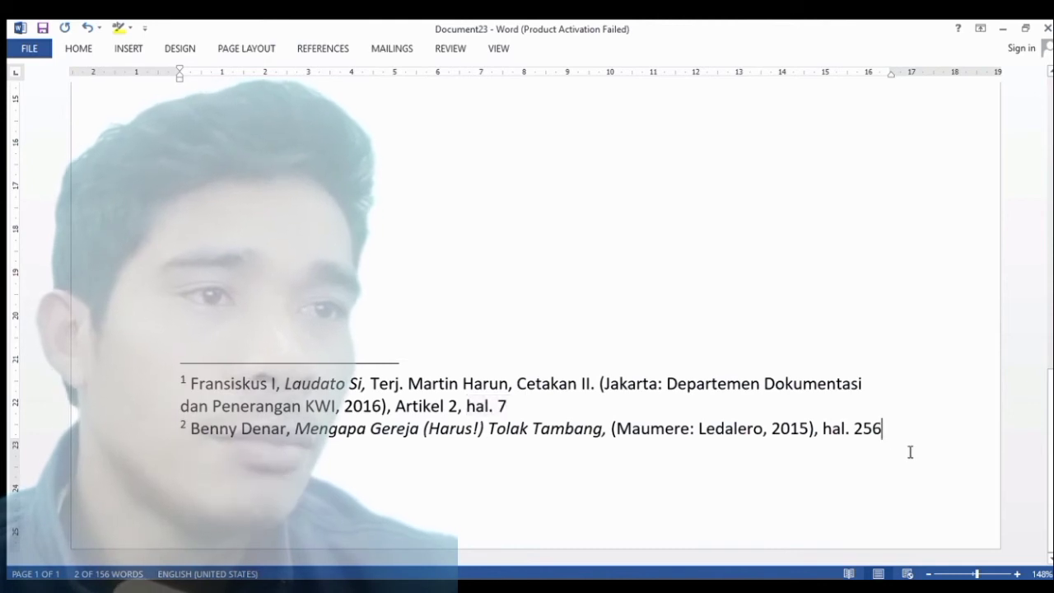
drag(882, 429, 854, 429)
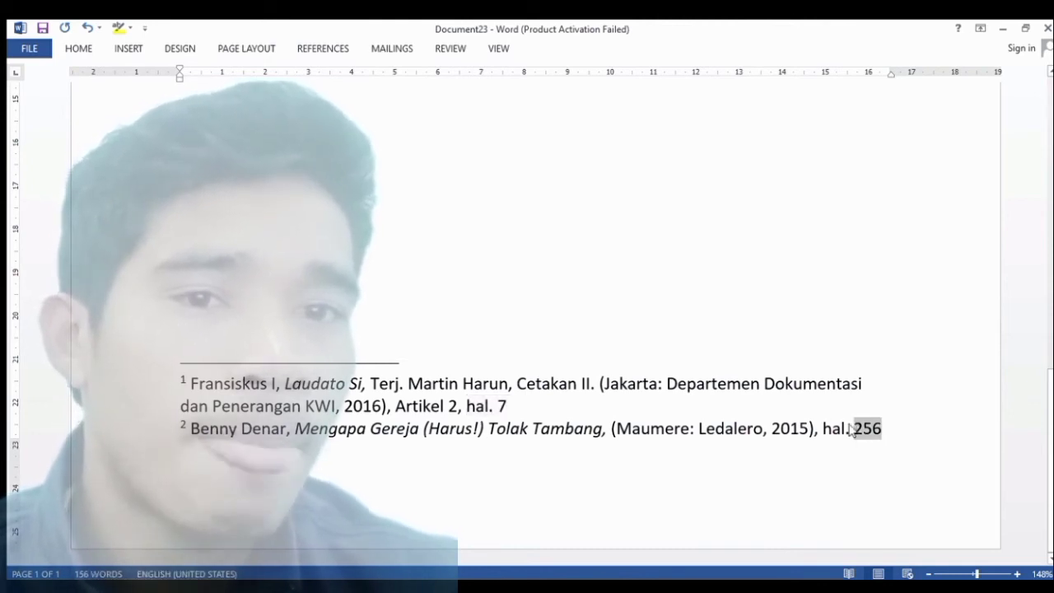
click(879, 448)
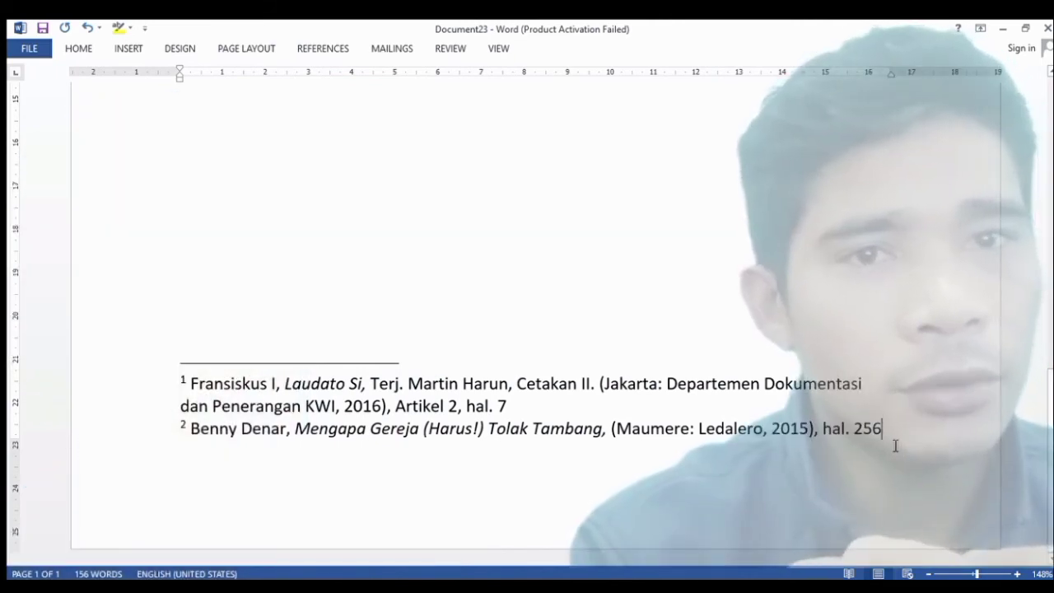
Change both footnotes to the body text's serif typeface at a smaller size, and end the first footnote with a period
drag(888, 438, 175, 389)
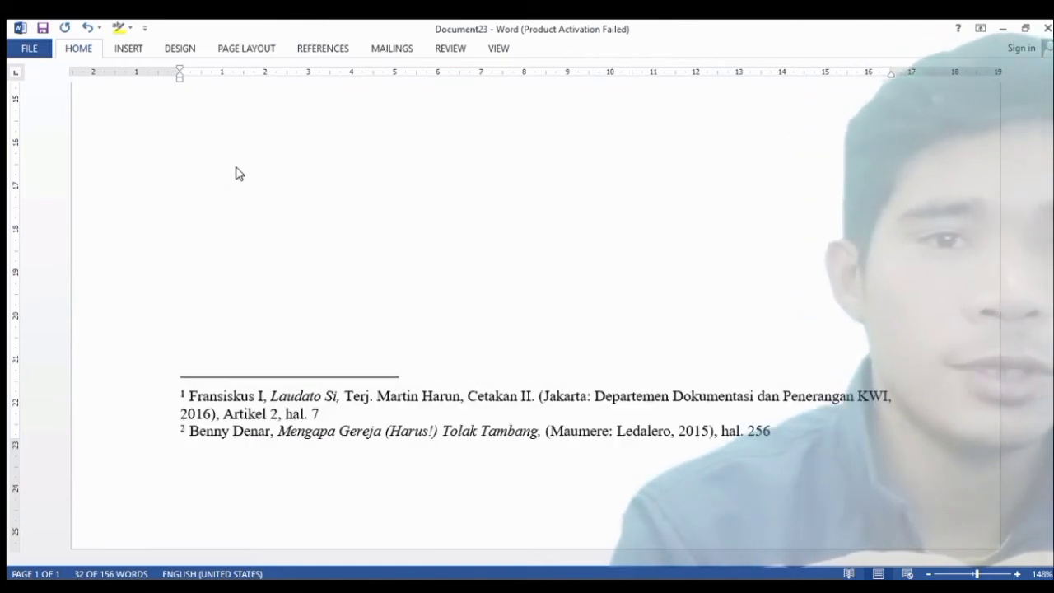
click(237, 169)
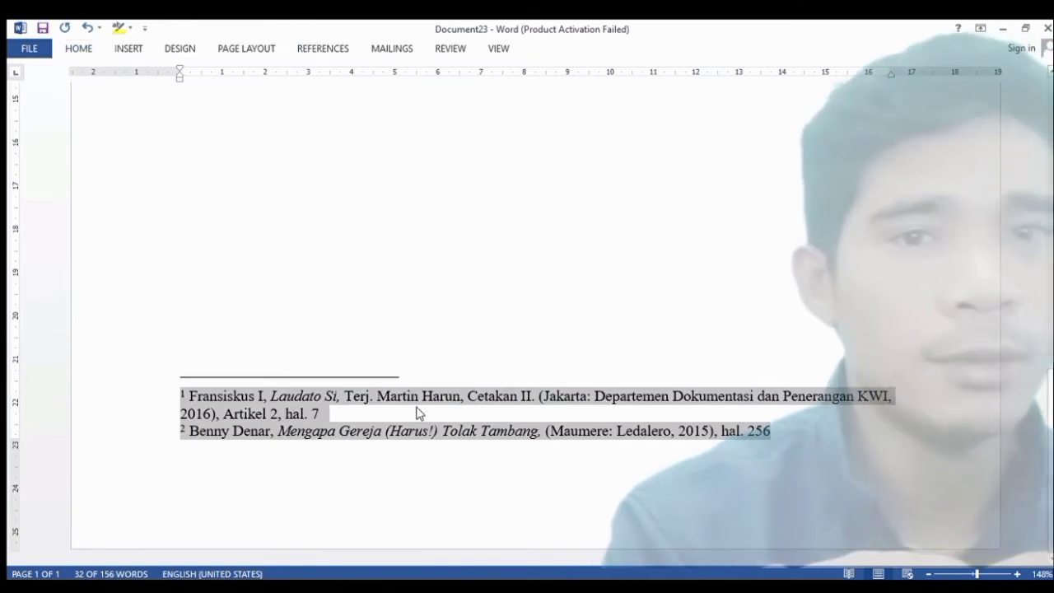
click(417, 412)
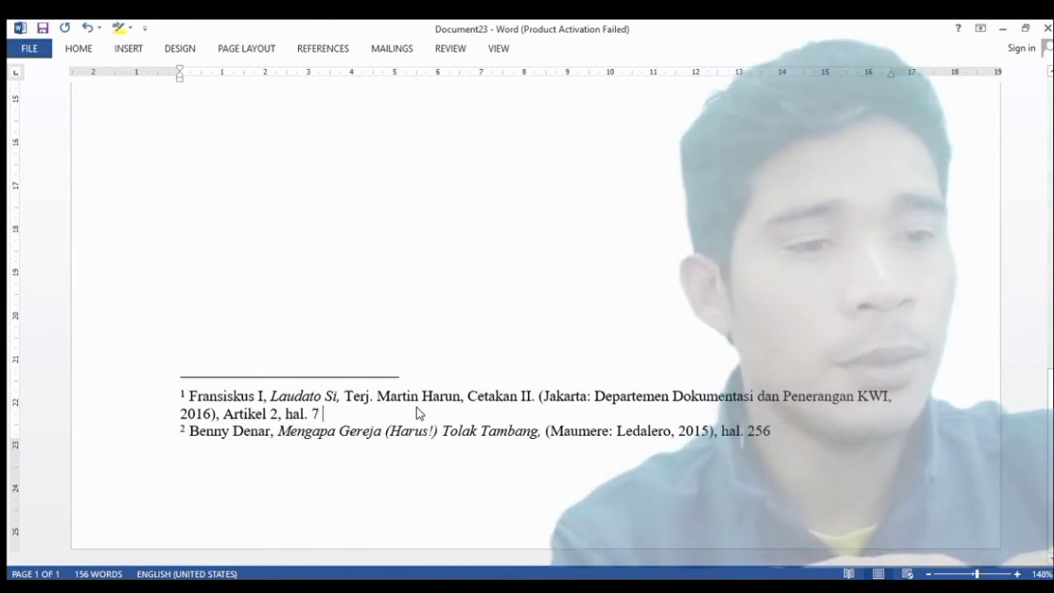
text(.)
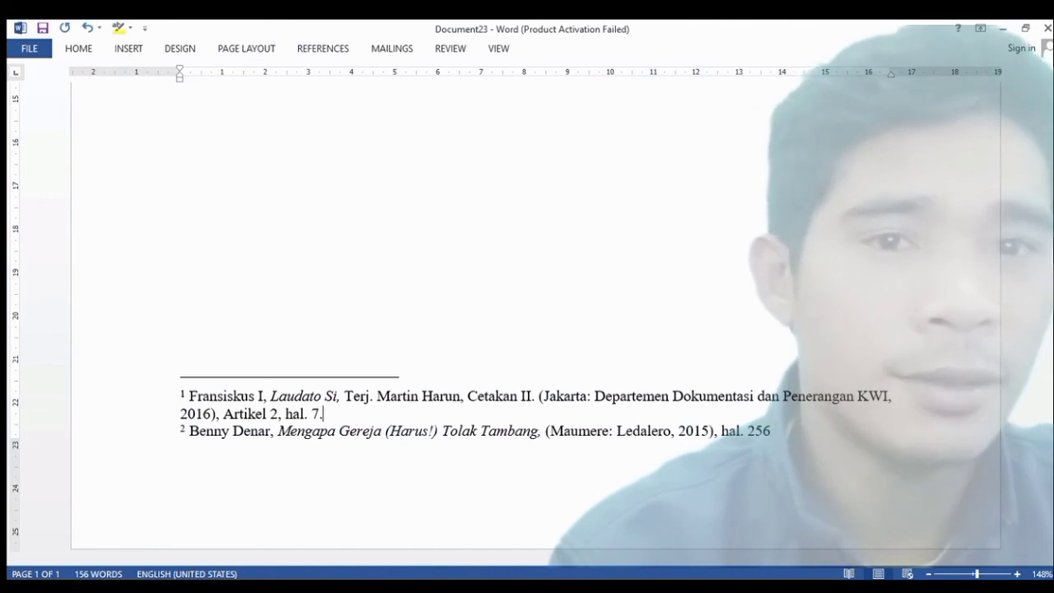